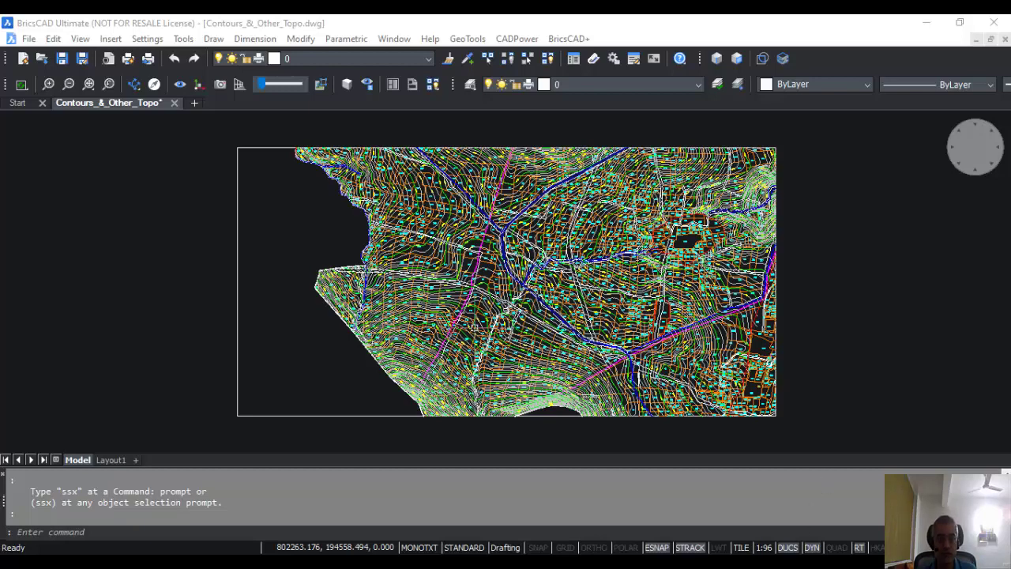
- Examine the contour lines, parcel numbers and canals across the topographic drawing
scroll(514, 254, "up", 5)
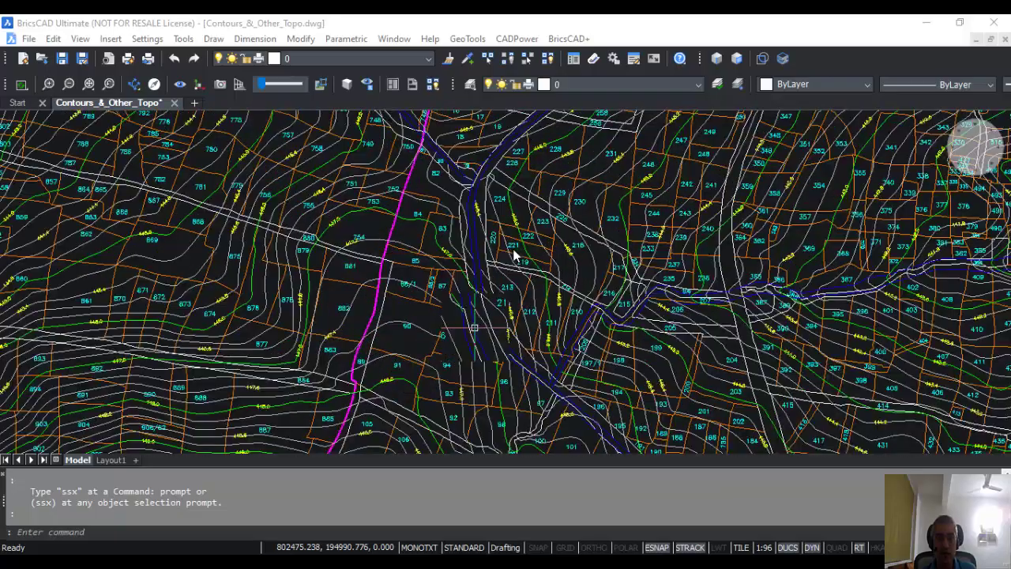
scroll(505, 257, "up", 4)
mouse_move(514, 264)
middle_mouse_down()
mouse_move(714, 345)
mouse_move(601, 336)
middle_mouse_up()
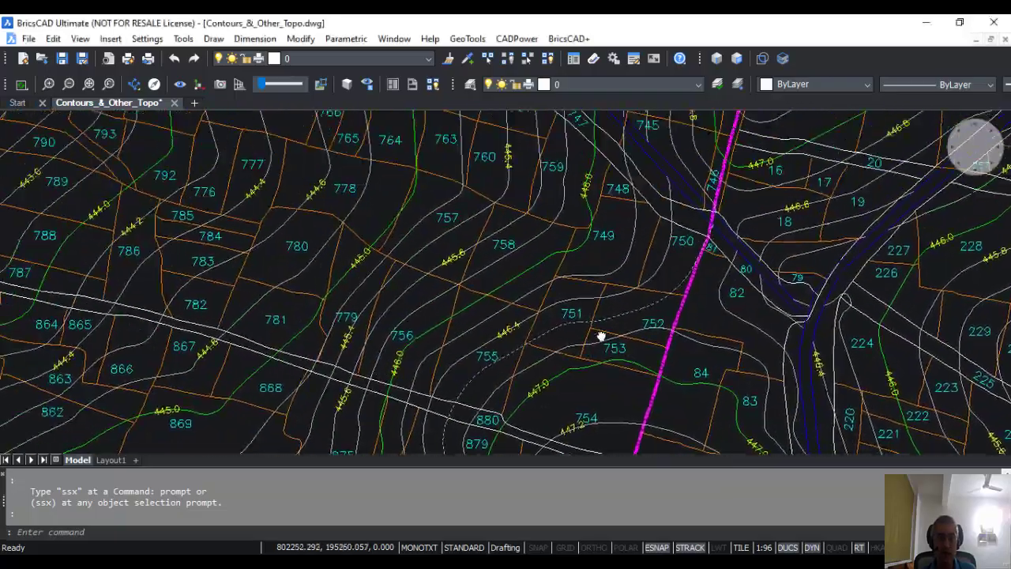
scroll(600, 336, "down", 3)
scroll(489, 243, "down", 1)
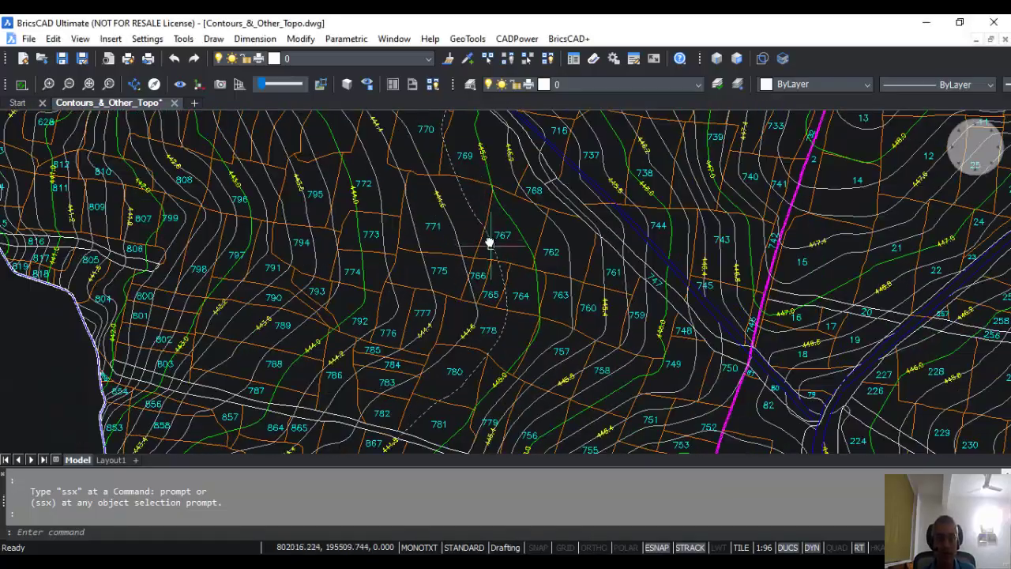
scroll(490, 243, "down", 2)
scroll(419, 232, "down", 1)
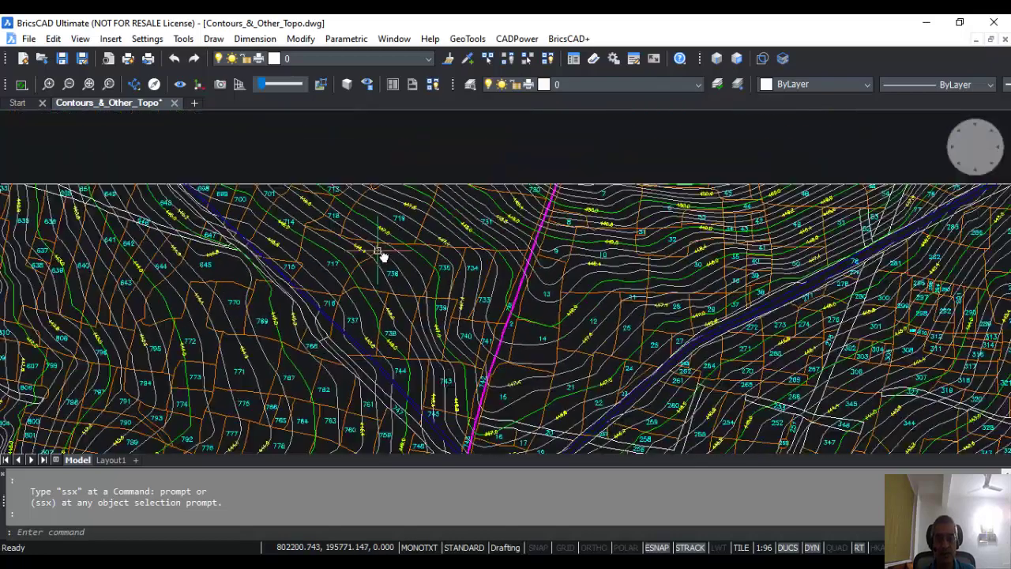
scroll(386, 284, "down", 1)
middle_click_drag(395, 309, 394, 226)
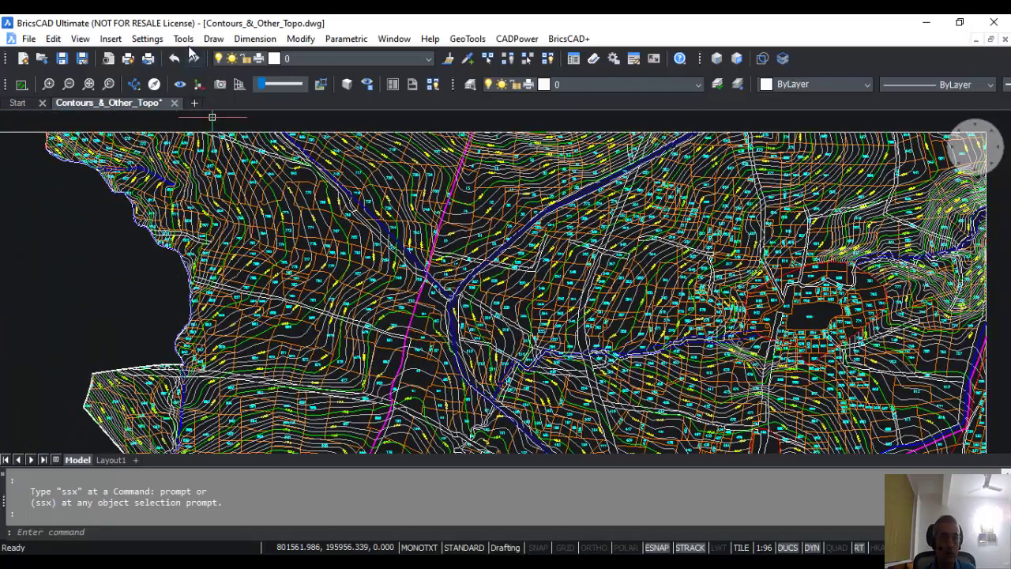
- Open the Drawing Explorer at the drawing's layers and enlarge the layer list above the preview
left_click(183, 39)
mouse_move(204, 47)
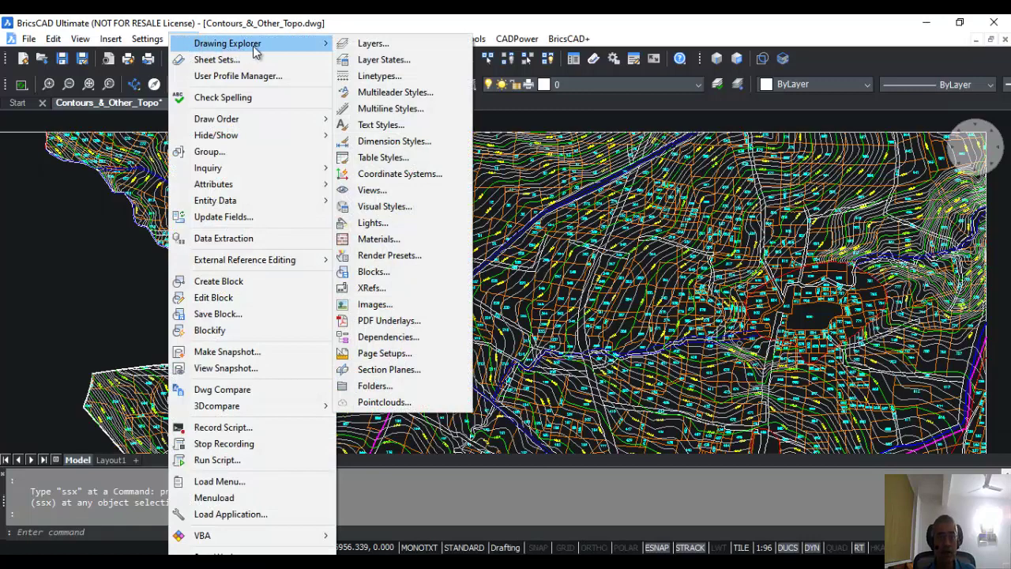
left_click(373, 45)
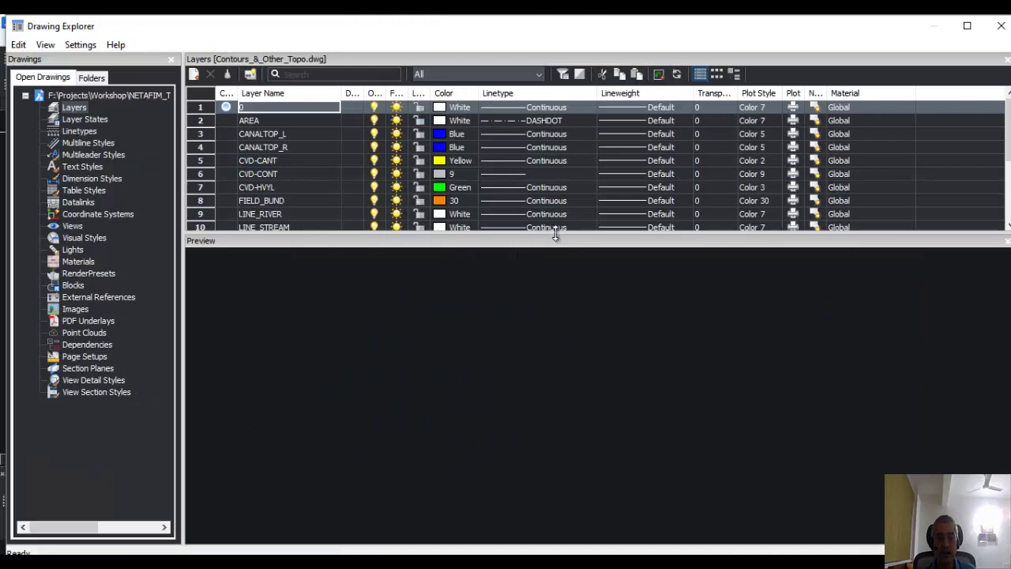
left_click_drag(555, 235, 544, 268)
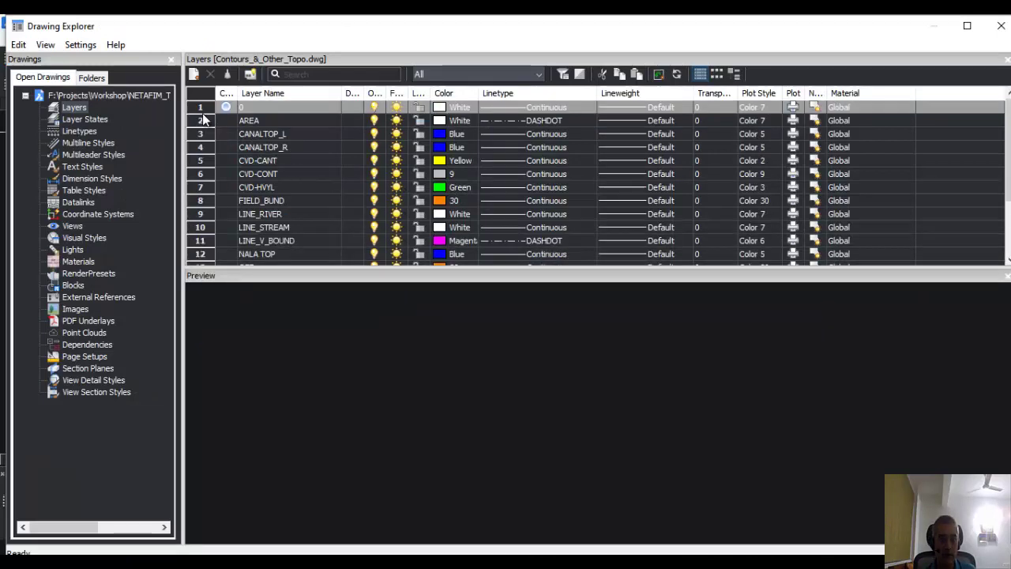
- Preview the contents of each layer one by one, from AREA down to VILLAGESETTLEMENT_LIMIT
left_click(202, 121)
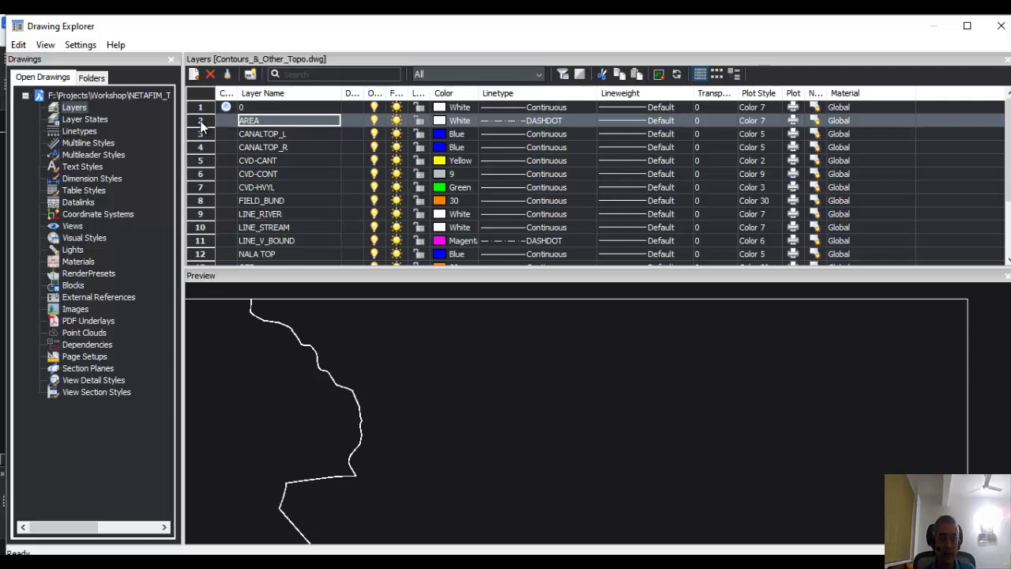
key("Down")
key("Down")
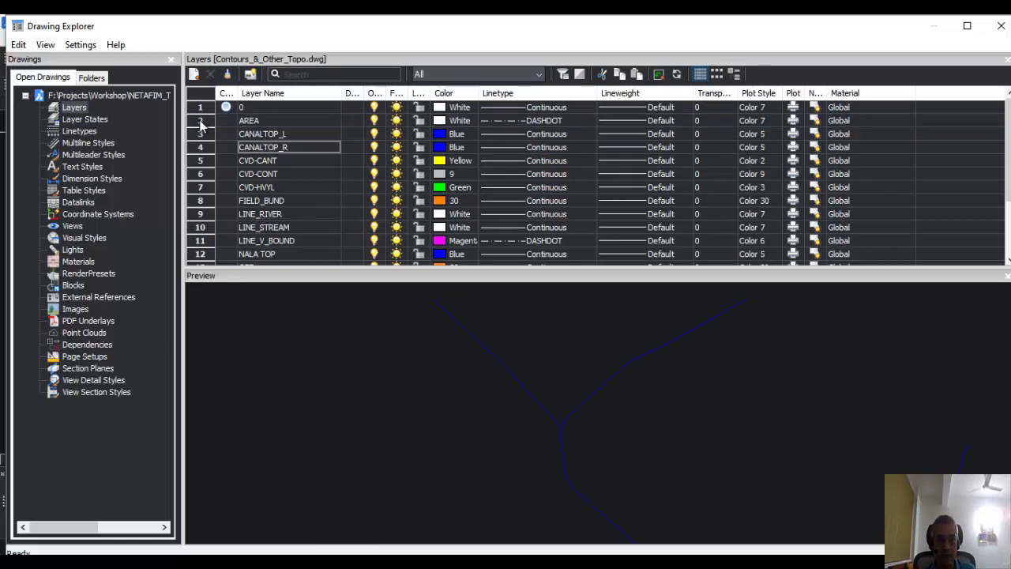
key("Down")
key("Down")
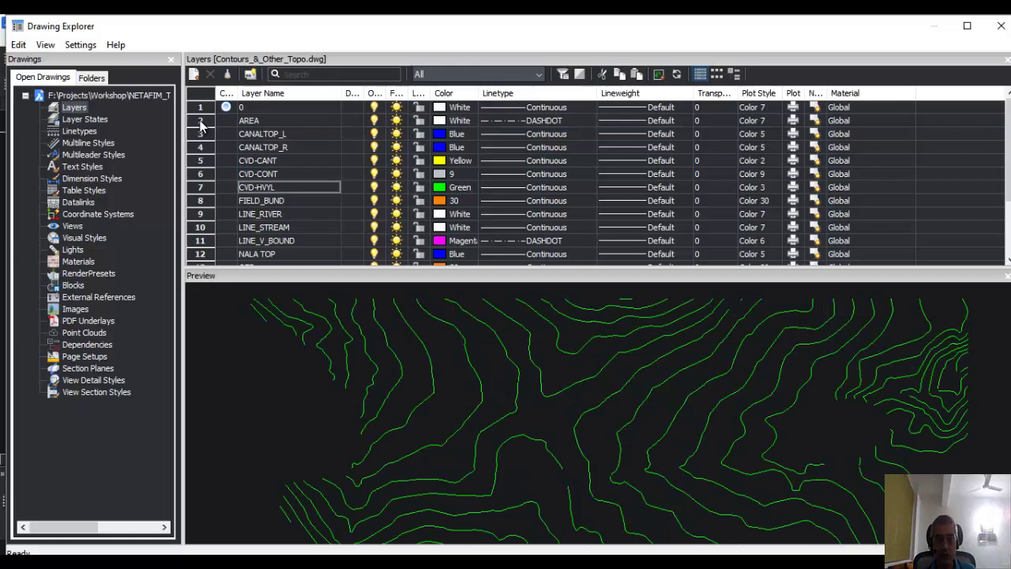
key("Down")
key("Down")
key("Down")
key("Down")
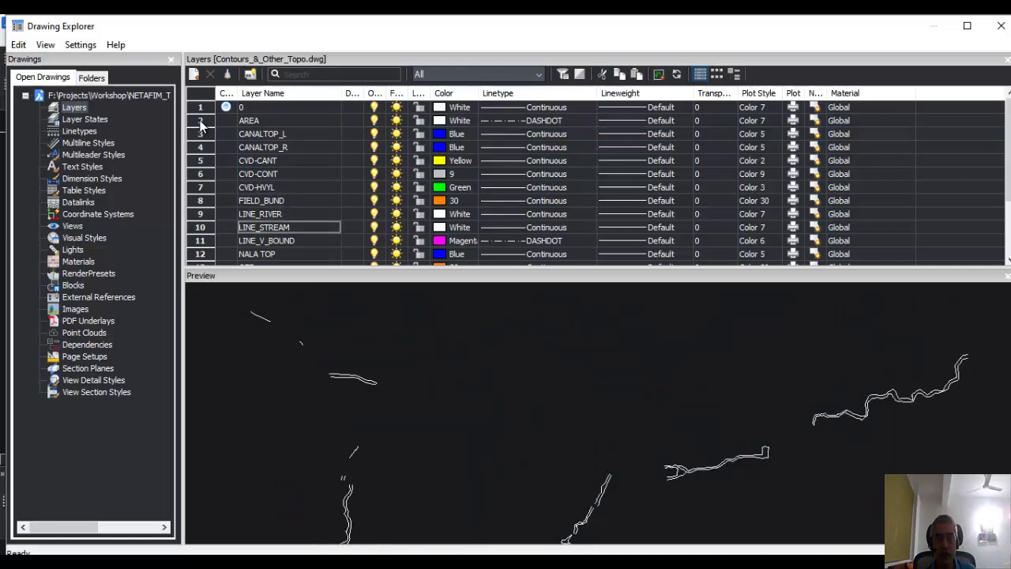
key("Down")
key("Down")
key("Down")
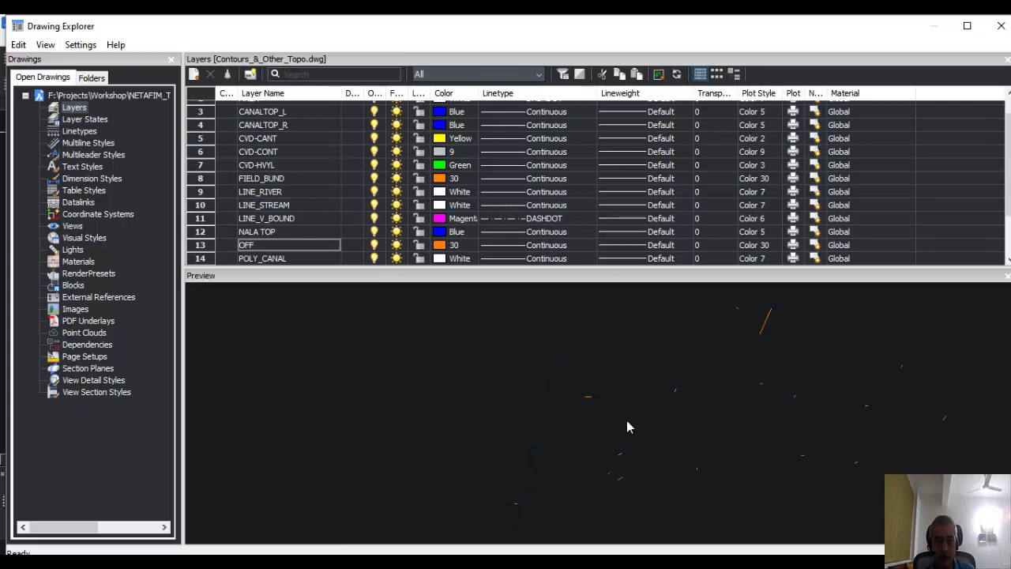
key("Down")
key("Down")
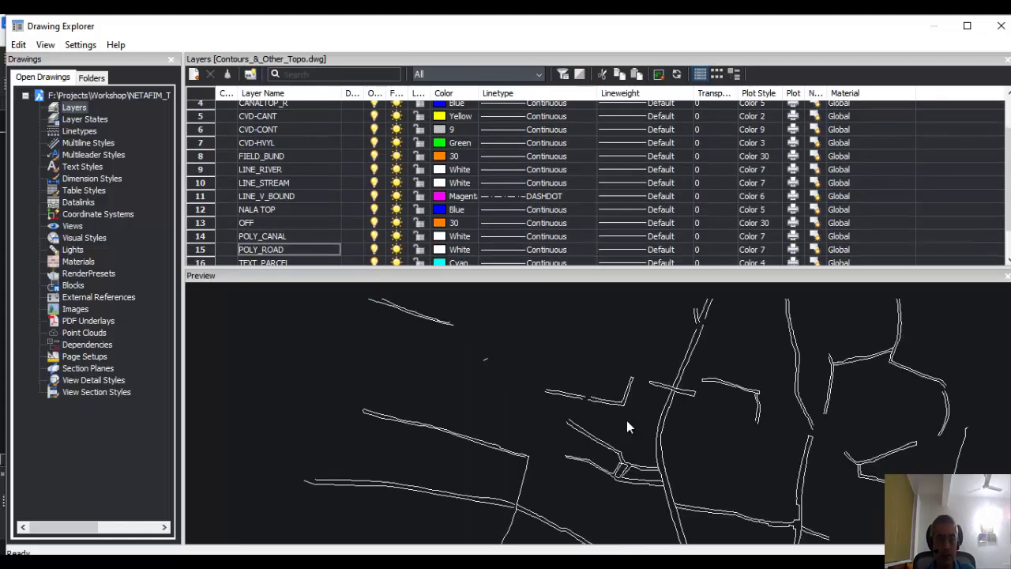
key("Down")
key("Down")
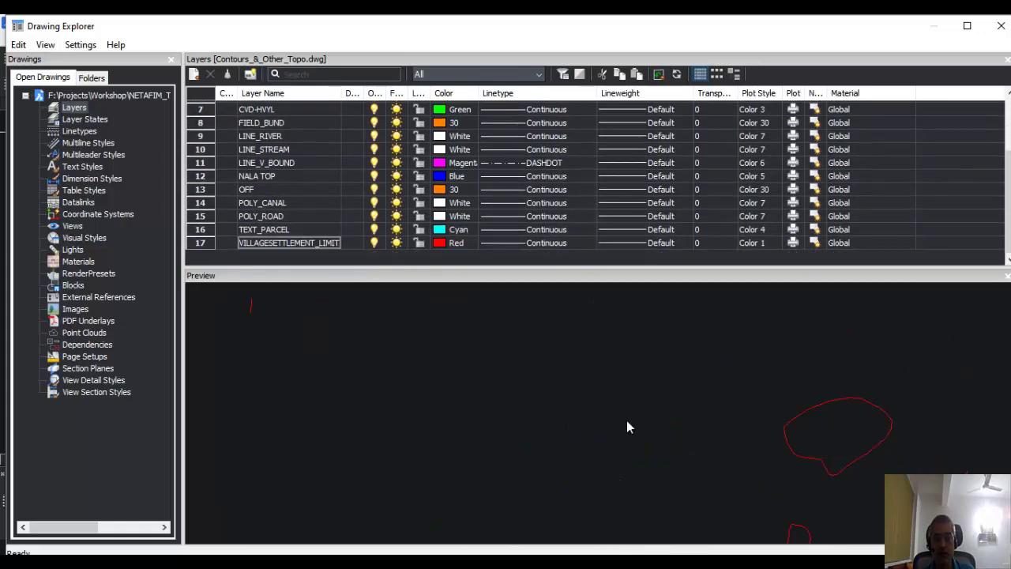
- Preview the CVD-HVYL layer again and return to layer 0 at the start of the layer list
mouse_move(695, 26)
left_mouse_down()
mouse_move(742, 361)
mouse_move(713, 269)
mouse_move(709, 397)
mouse_move(652, 99)
mouse_move(691, 35)
left_mouse_up()
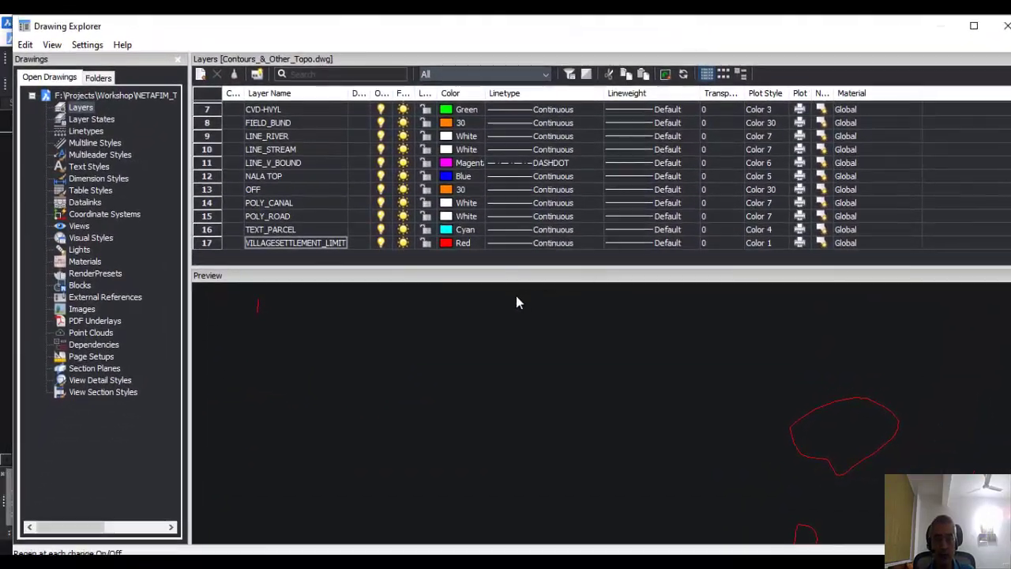
mouse_move(268, 111)
left_mouse_down()
mouse_move(287, 130)
mouse_move(265, 124)
left_mouse_up()
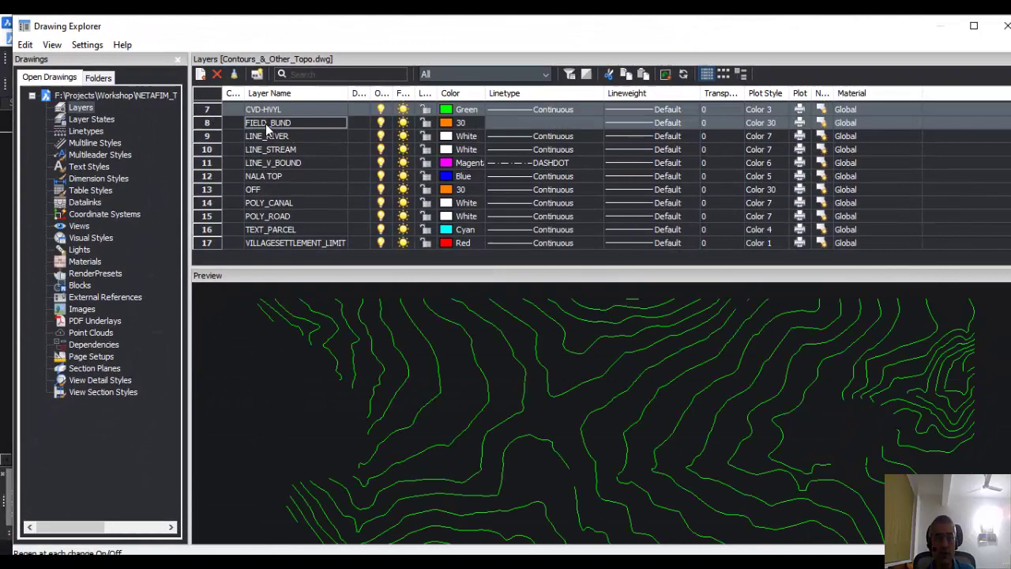
left_click(266, 123)
key("Home")
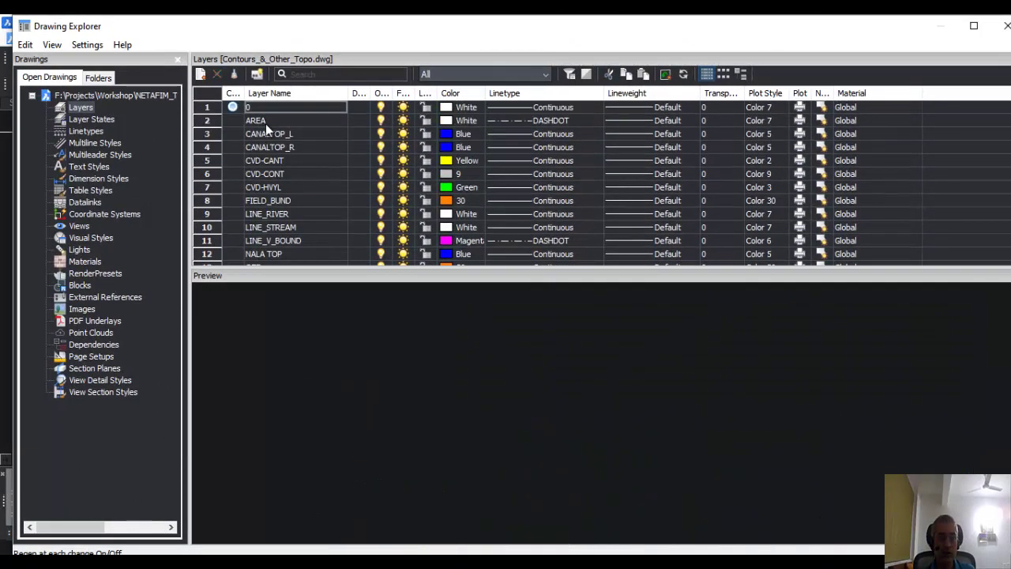
left_click(265, 123)
key("Home")
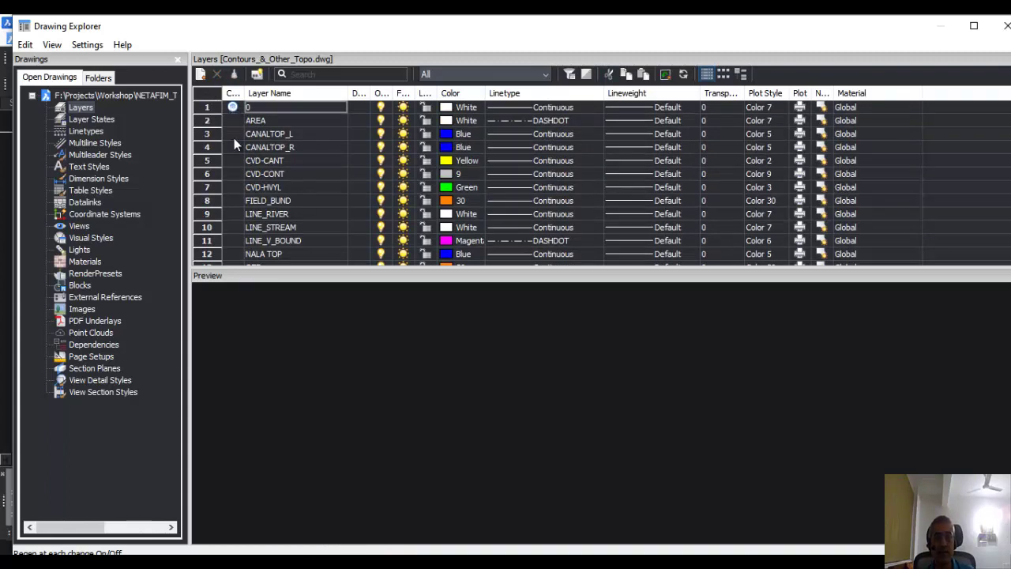
- Make CVD-HVYL, LINE_V_BOUND and LINE_RIVER the current layer in turn, ending with CVD-CANT as current
left_click(238, 186)
left_click(239, 240)
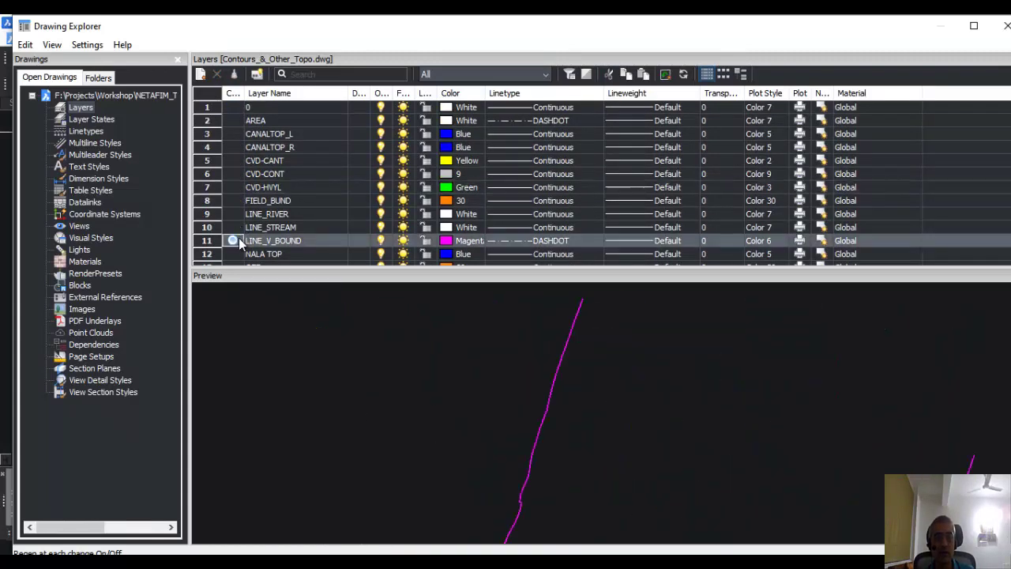
left_click(238, 213)
left_click(237, 161)
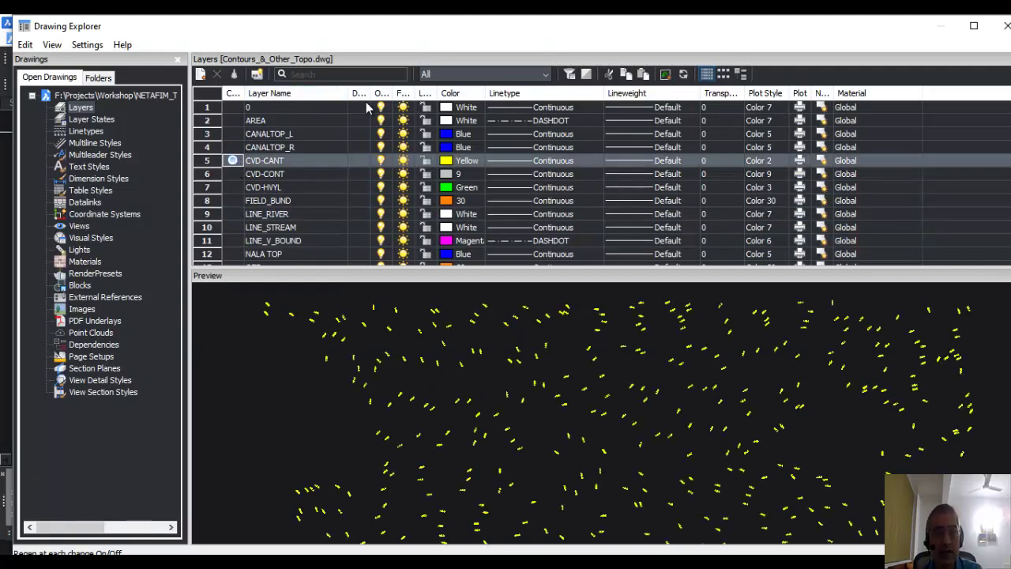
- Widen the description column and describe CANALTOP_L as "Canal Top Left" and CANALTOP_R as "Canal Tip Right"
left_click_drag(371, 93, 395, 94)
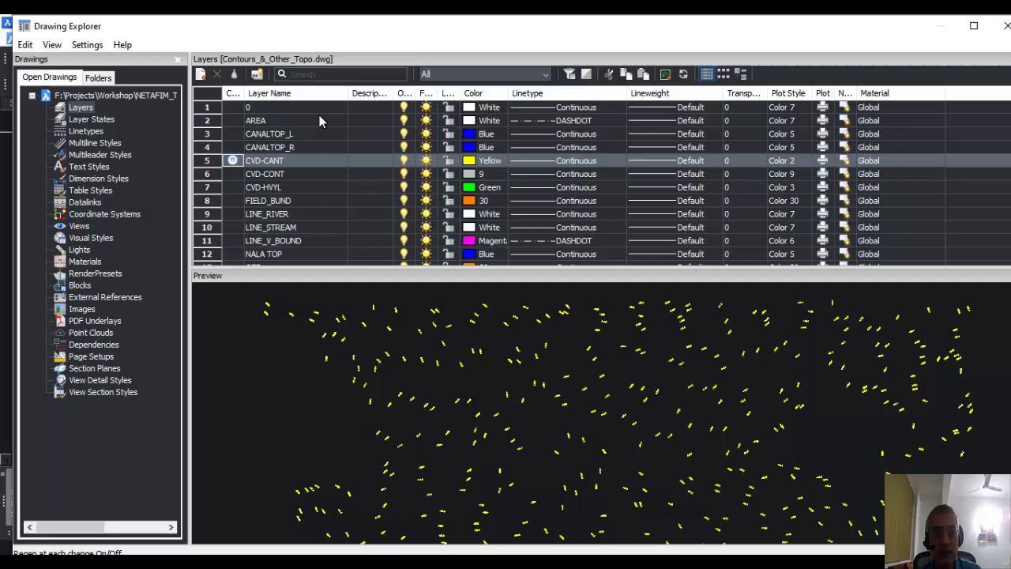
double_click(371, 106)
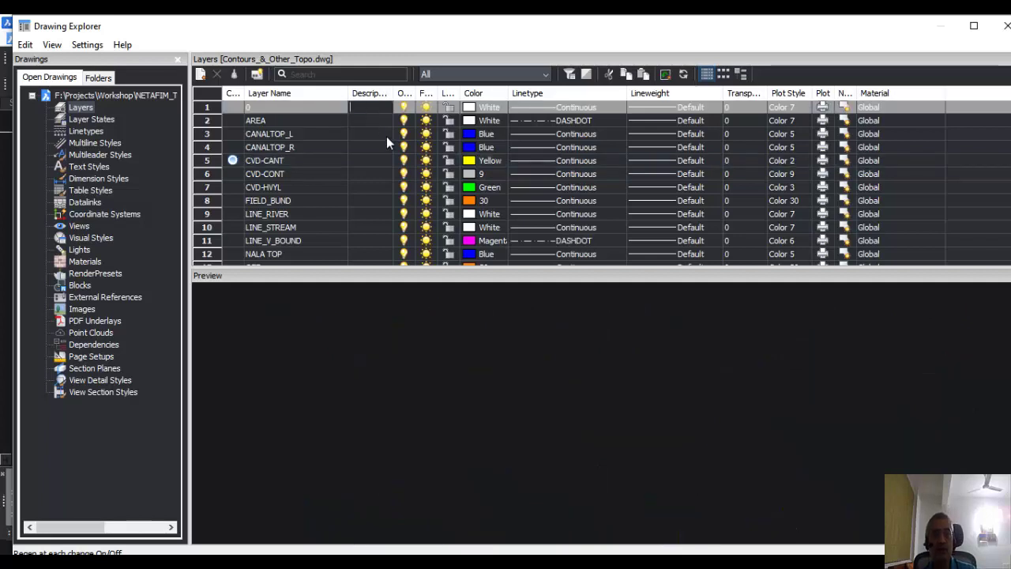
double_click(369, 134)
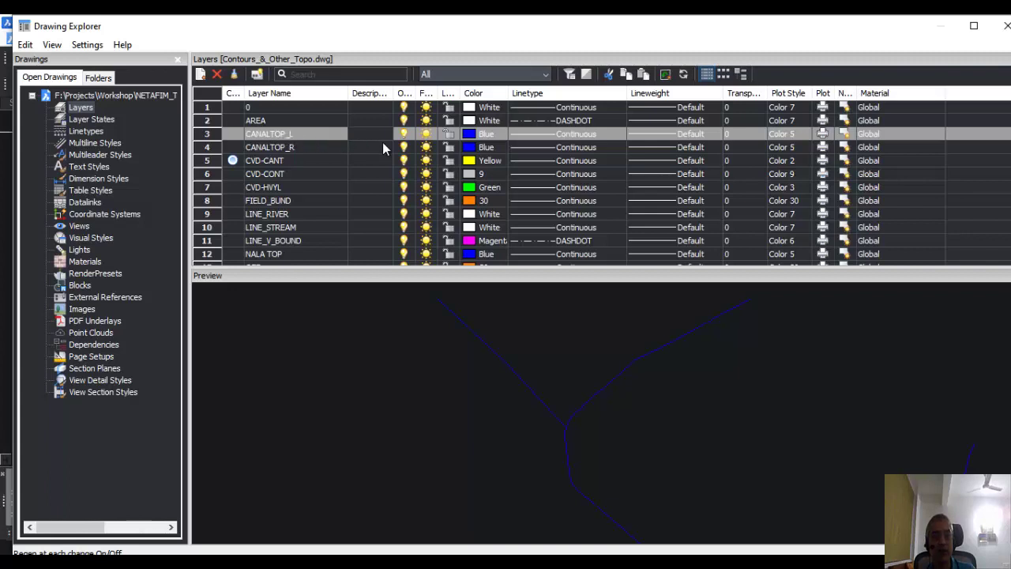
type("Cana")
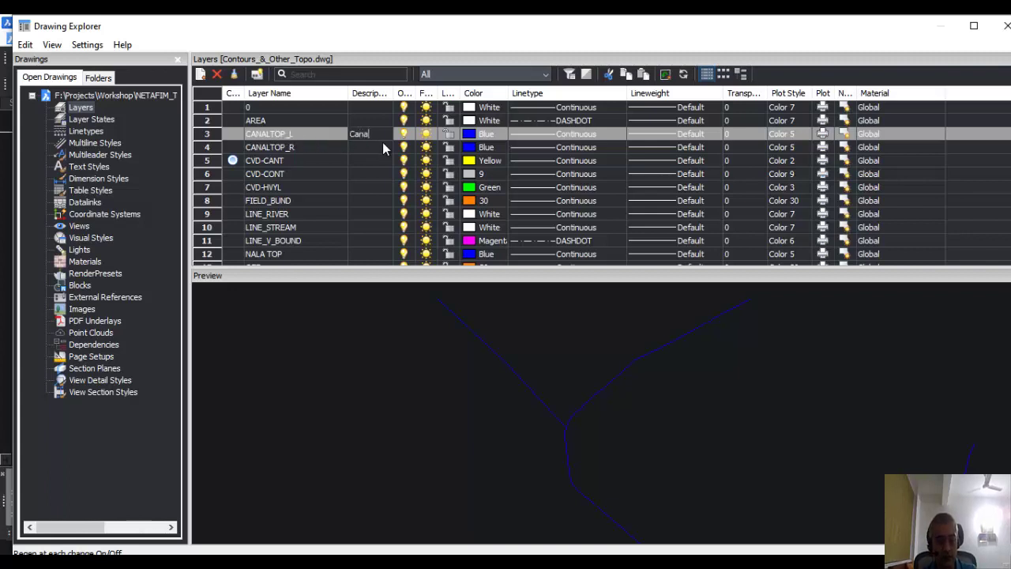
type("l Top Le")
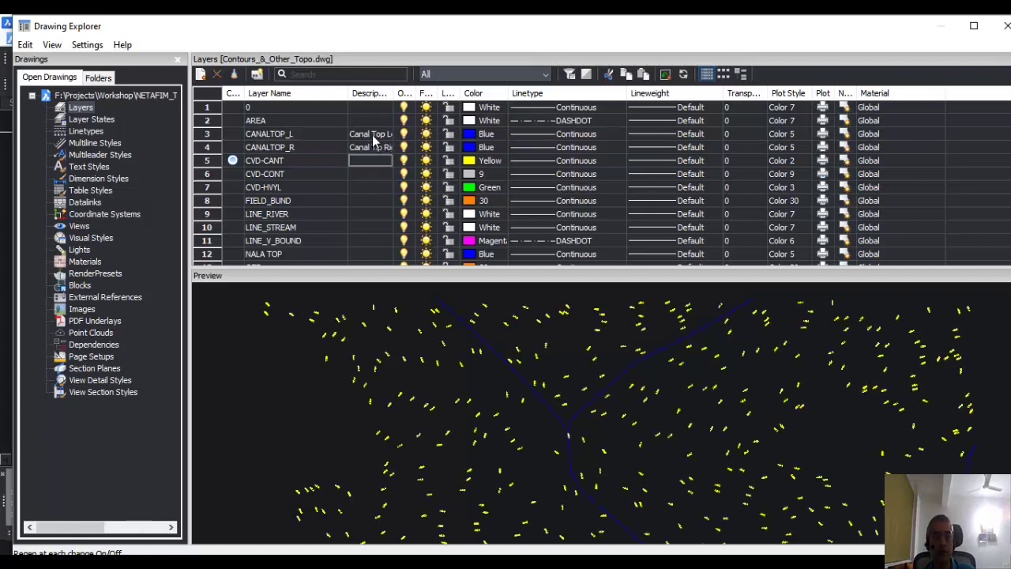
double_click(372, 134)
double_click(375, 147)
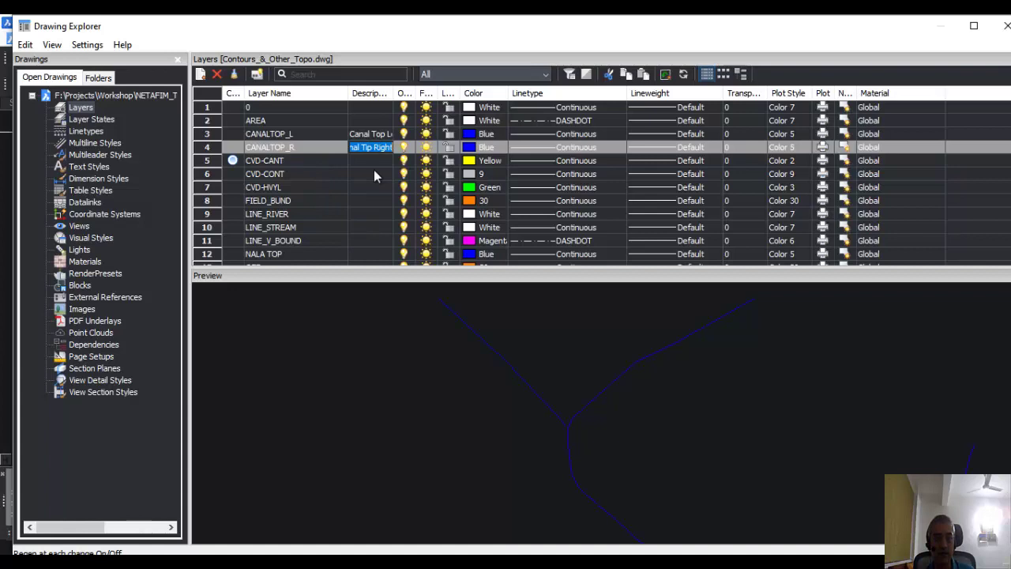
- Fit the On/Off column to its heading and switch the CVD-HVYL layer off and on again
double_click(415, 93)
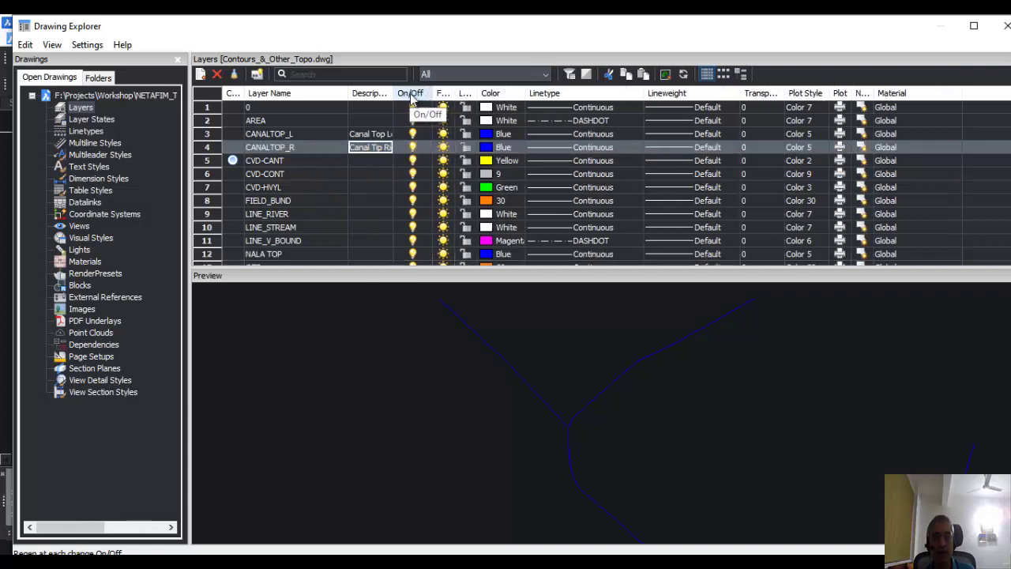
left_click(412, 192)
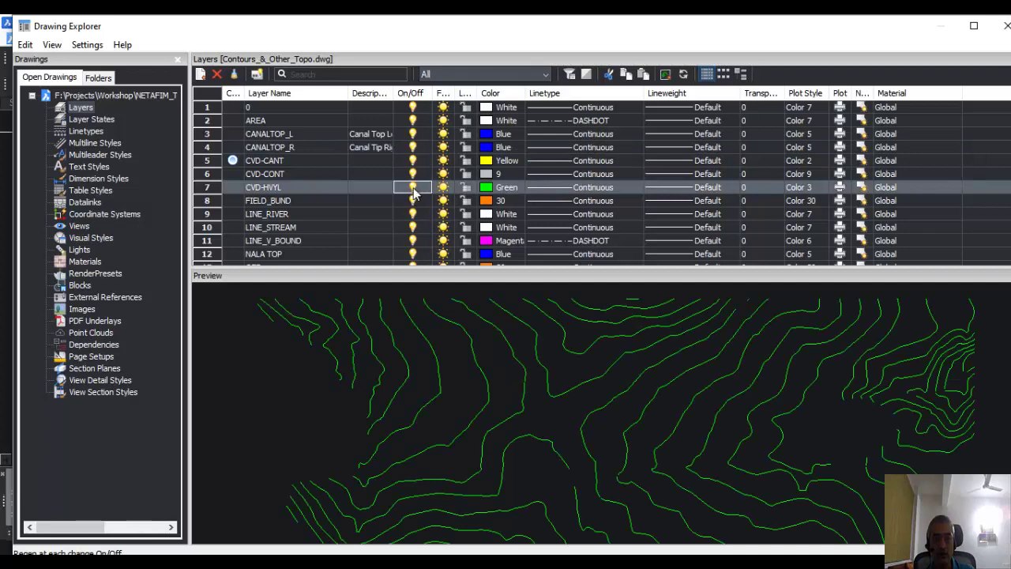
left_click(413, 187)
left_click(413, 187)
- Freeze and thaw the CVD-HVYL layer, leaving it thawed
left_click(443, 188)
left_click(443, 188)
left_click(443, 189)
left_click(444, 189)
- Toggle the lock of the CVD-HVYL layer, leave it locked and close the Drawing Explorer
left_click(466, 187)
left_click(466, 187)
left_click(466, 187)
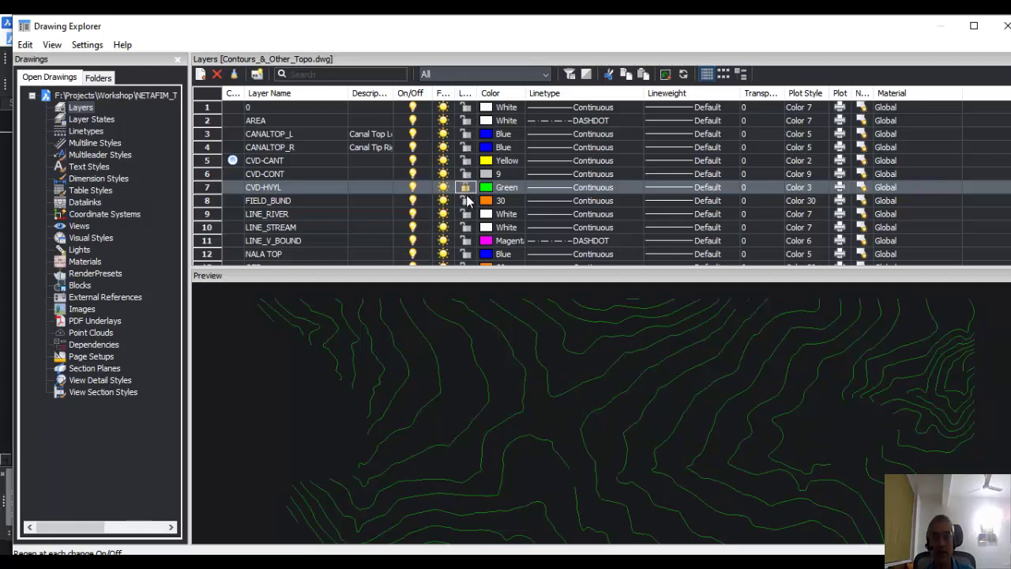
left_click(468, 192)
left_click(467, 190)
left_click(1005, 29)
- Try to erase the green contour beside the 447.0 label on the locked CVD-HVYL layer, and cancel the command
scroll(688, 380, "up", 5)
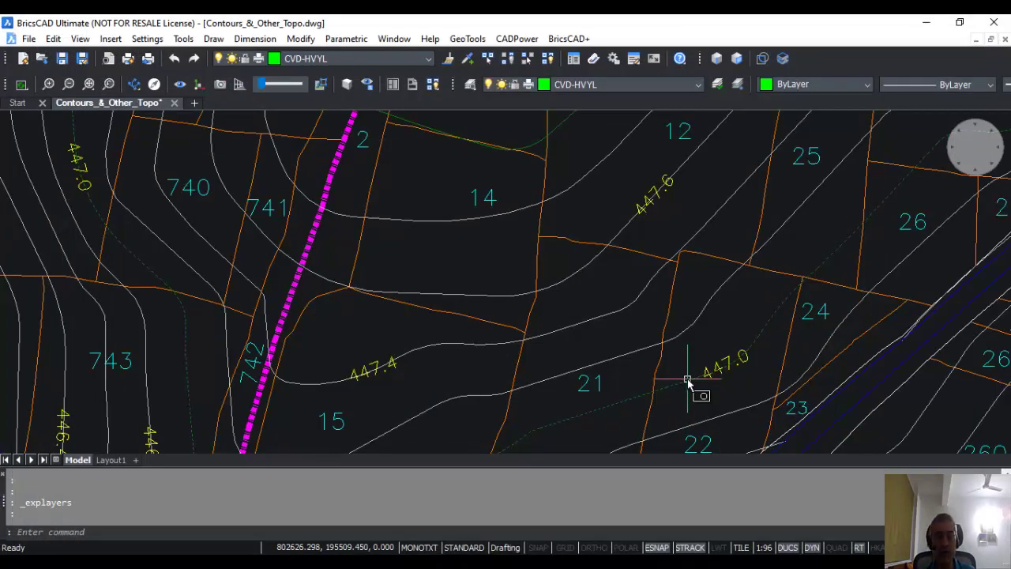
left_click(688, 380)
key("Delete")
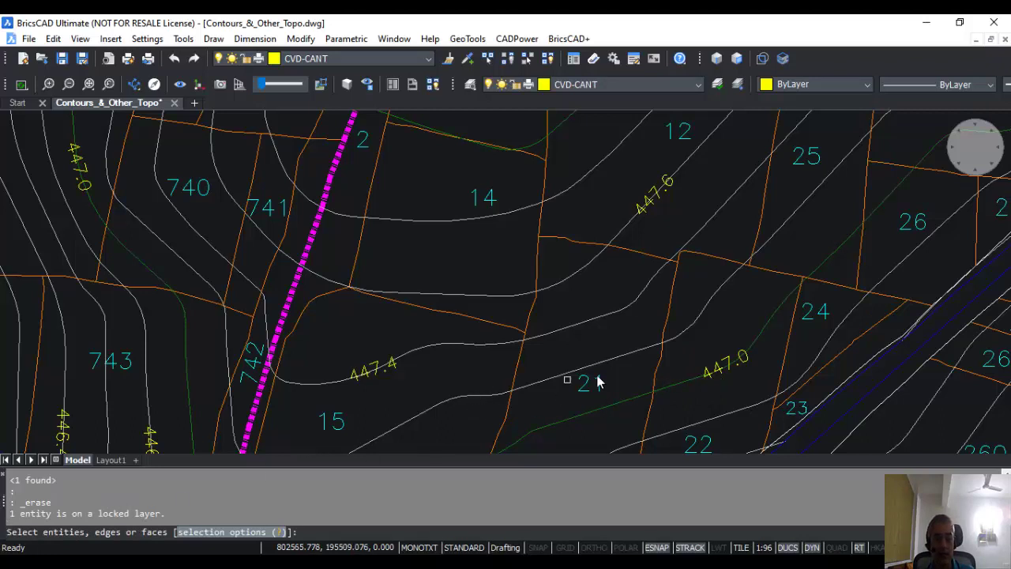
key("Escape")
key("Escape")
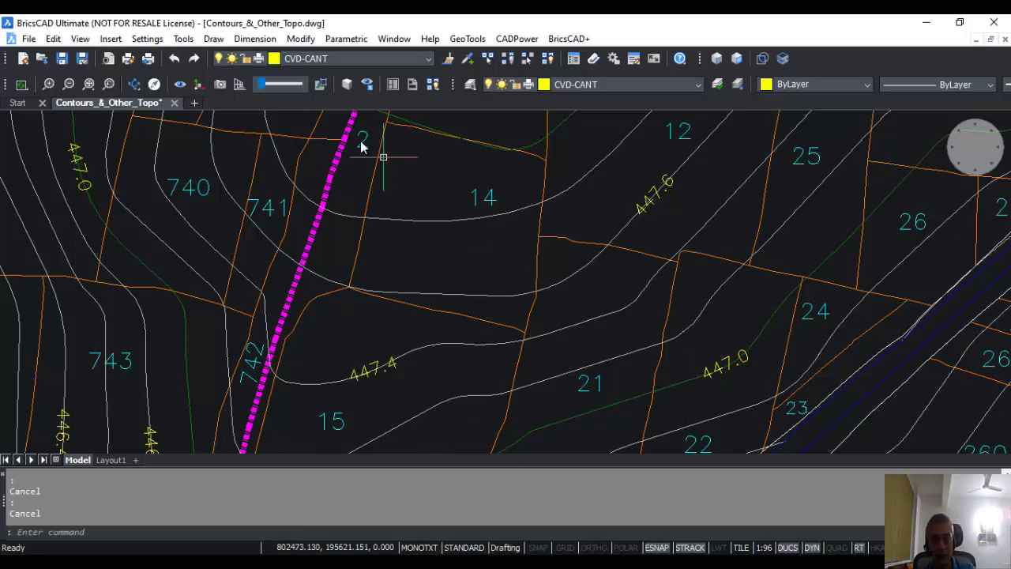
- Reopen the drawing's layer list and unlock the CVD-HVYL layer
left_click(183, 39)
mouse_move(264, 41)
left_click(399, 40)
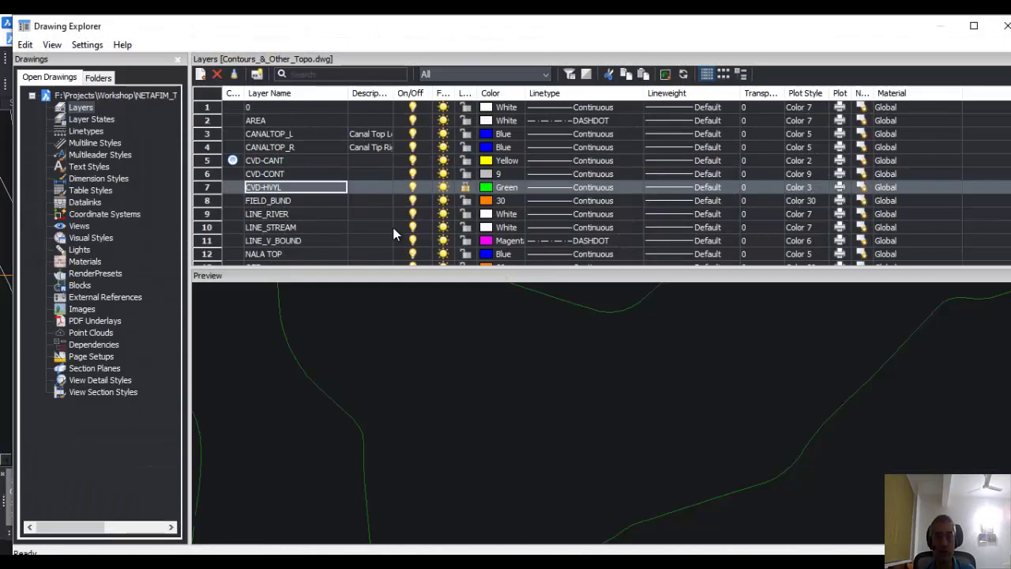
left_click(465, 190)
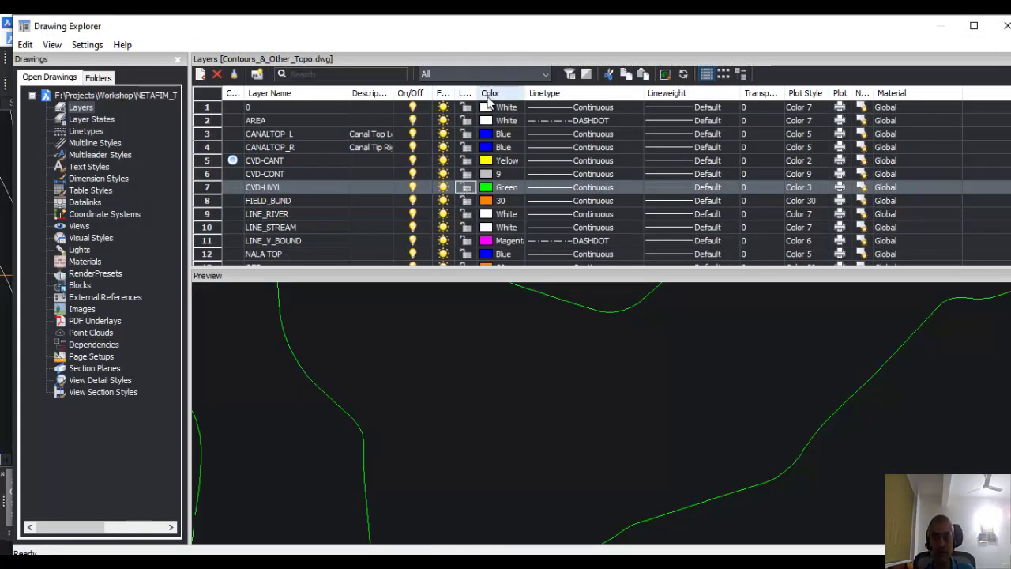
- View the color choices for the CVD-HVYL and LINE_V_BOUND layers, cancelling each color selection
left_click(489, 188)
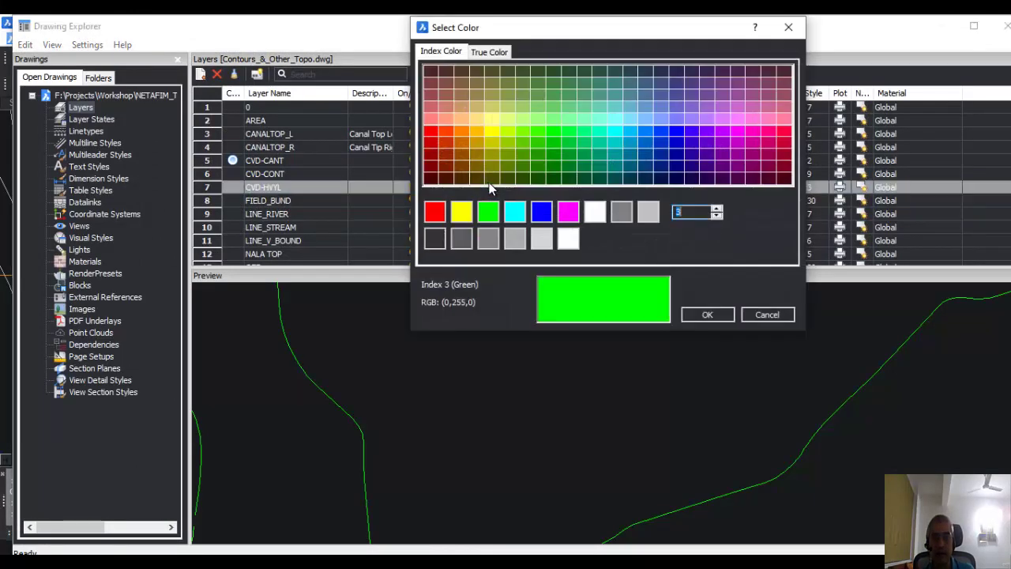
left_click(766, 315)
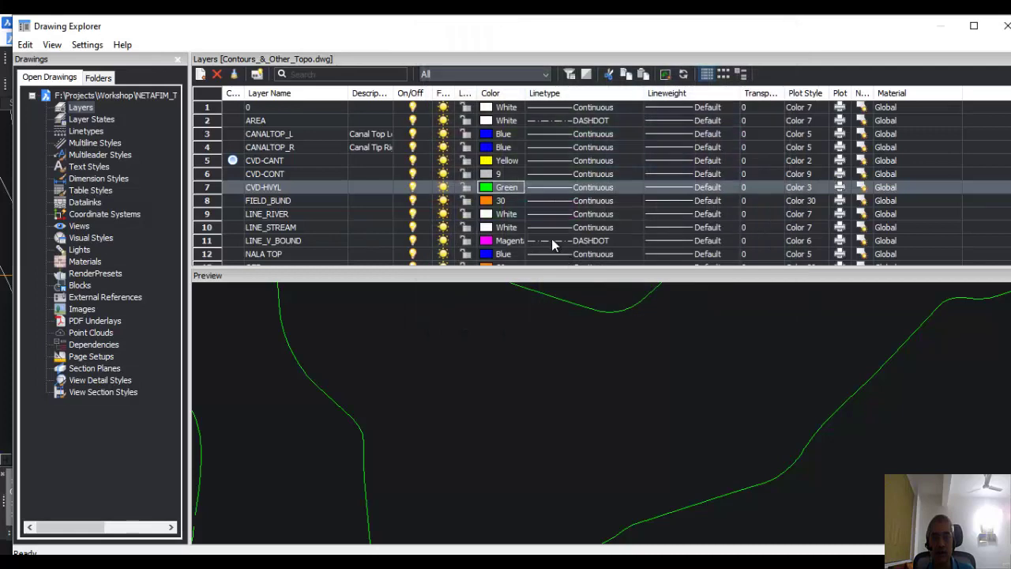
left_click(486, 241)
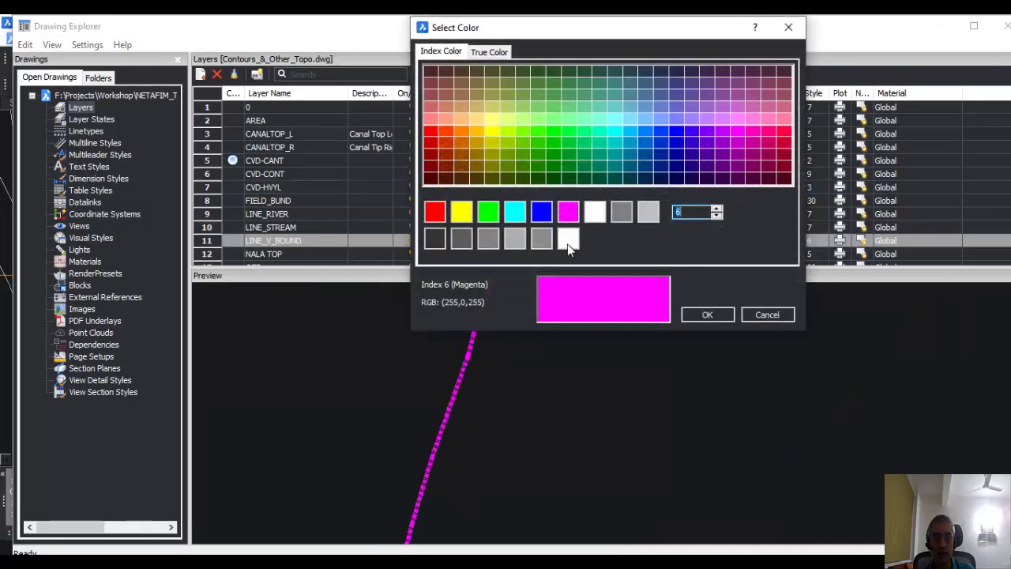
left_click(766, 313)
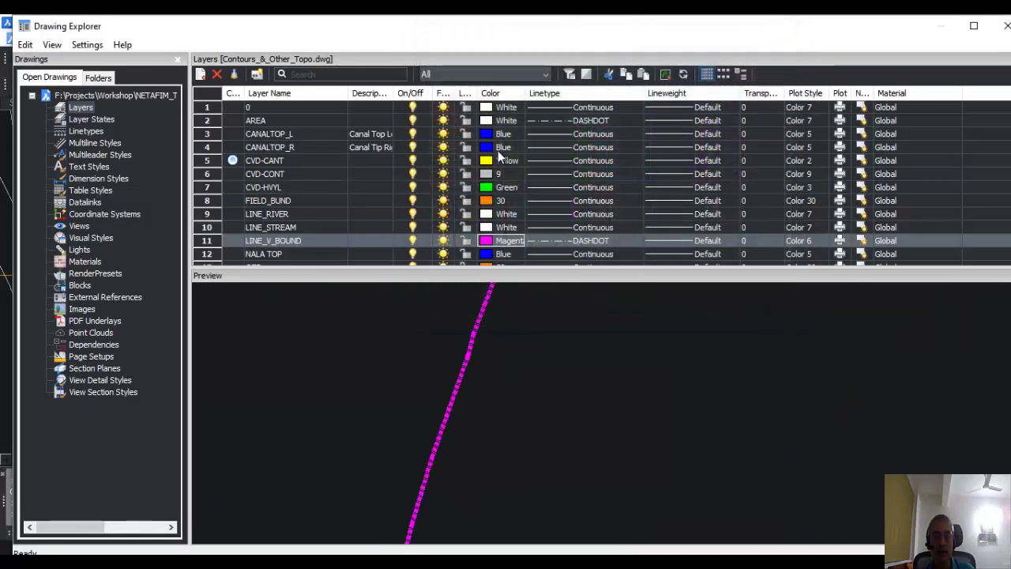
- Open the Load Linetypes dialog for the CVD-HVYL layer and enlarge it to show more of the list
left_click(535, 191)
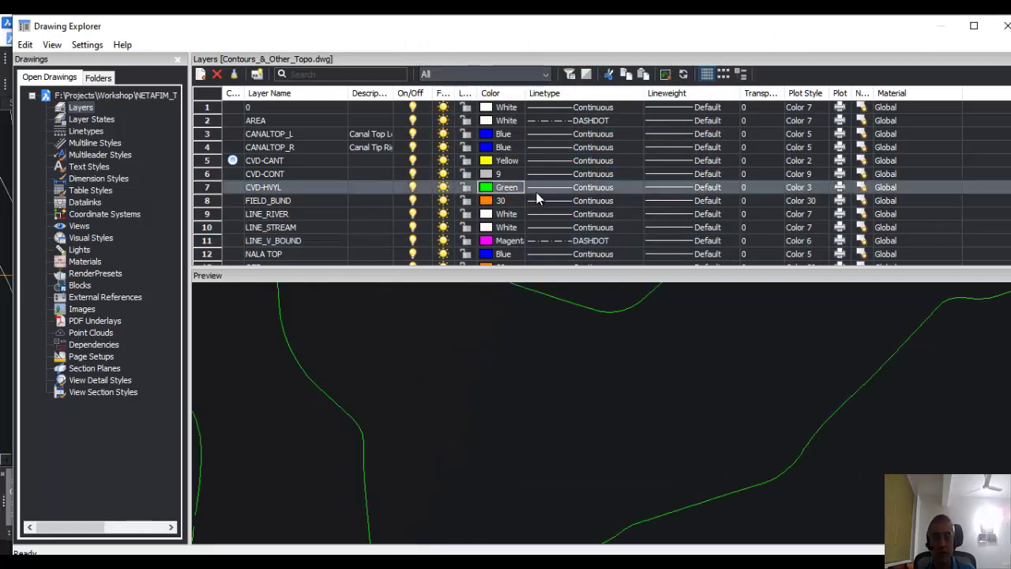
left_click(557, 188)
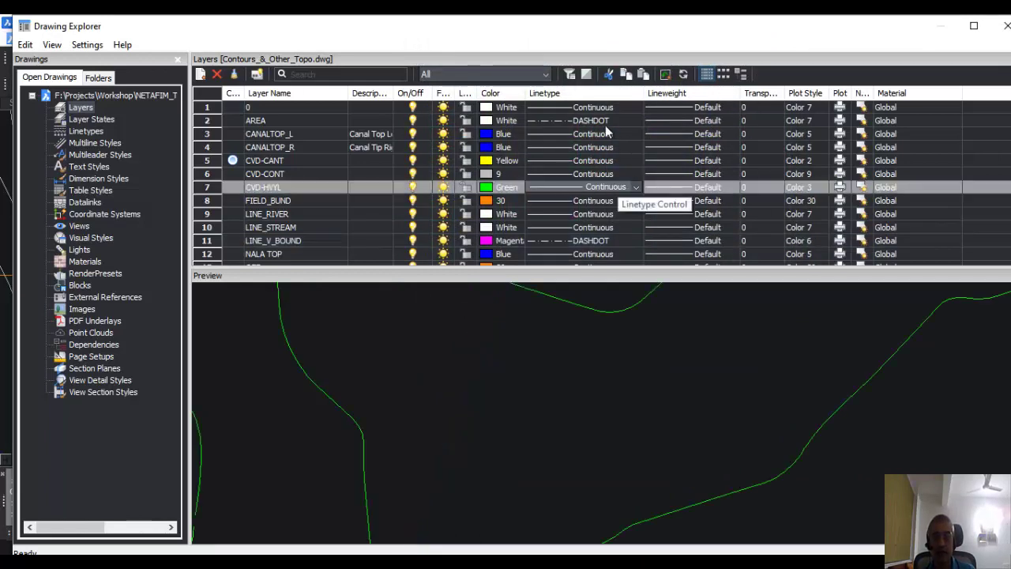
left_click(635, 187)
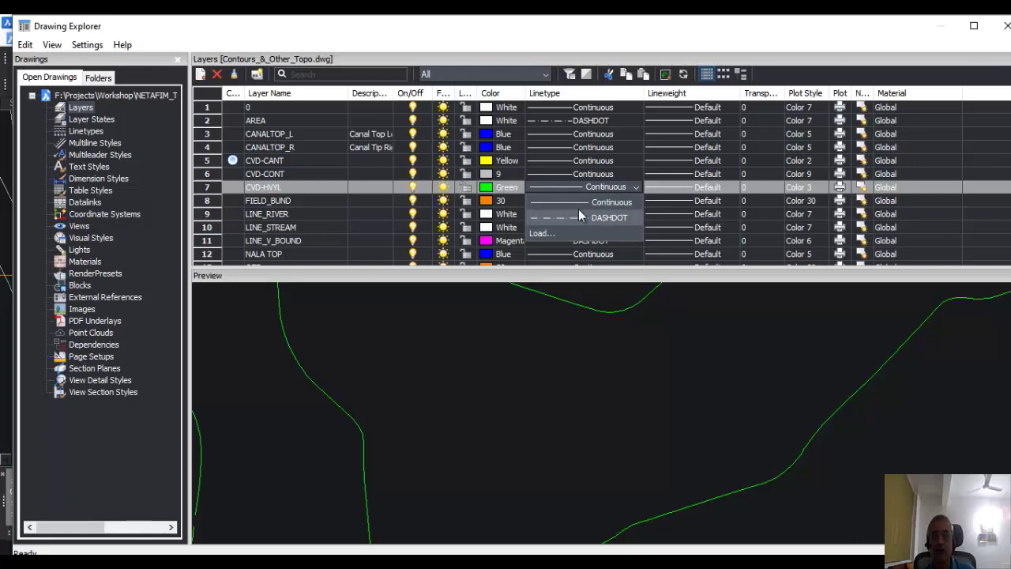
left_click(542, 234)
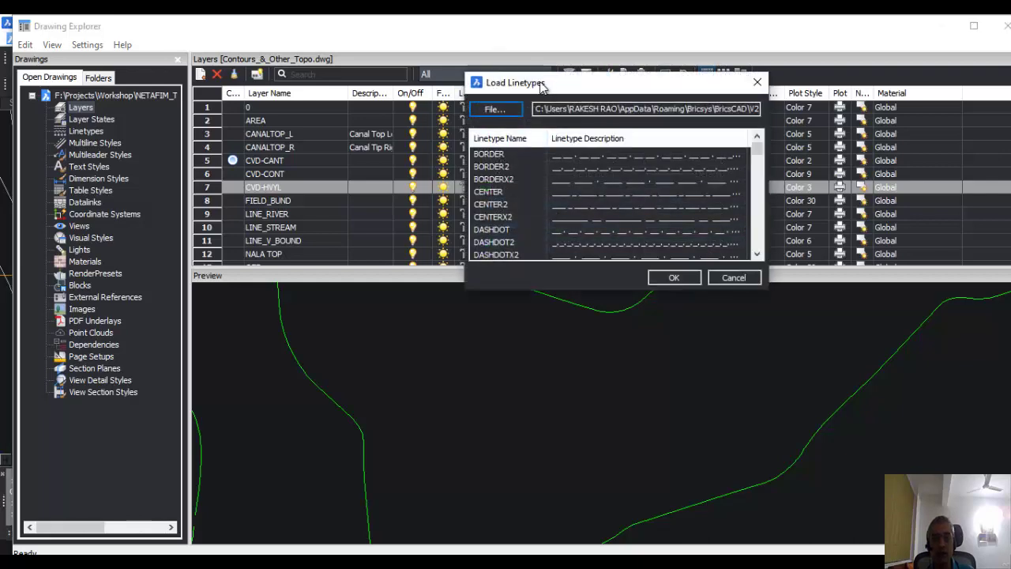
left_click_drag(543, 79, 399, 43)
left_click_drag(631, 258, 920, 487)
left_click_drag(911, 153, 557, 151)
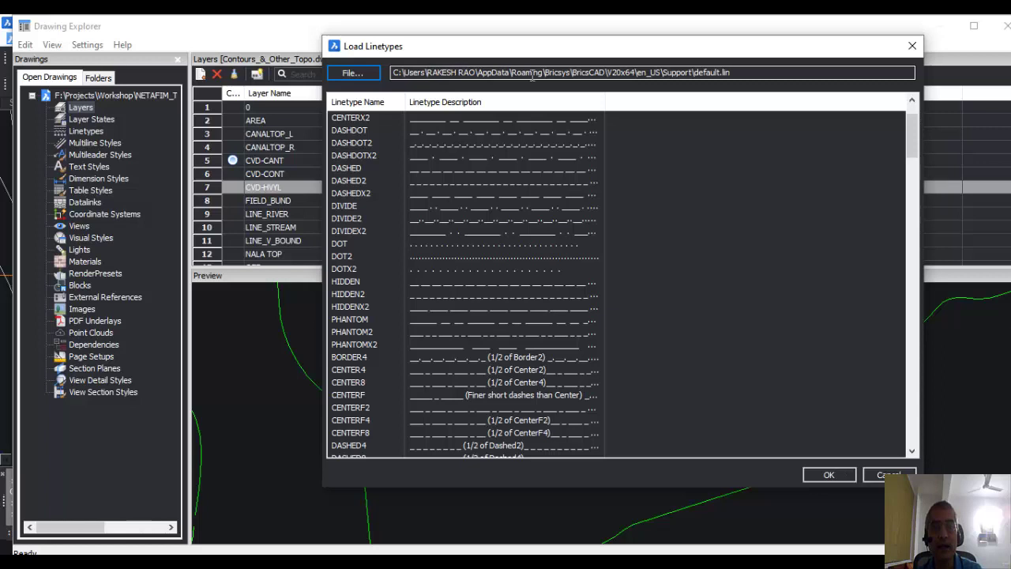
- Examine the default.lin linetype file path and the available linetypes, and close the dialog without picking one
left_click_drag(564, 71, 616, 72)
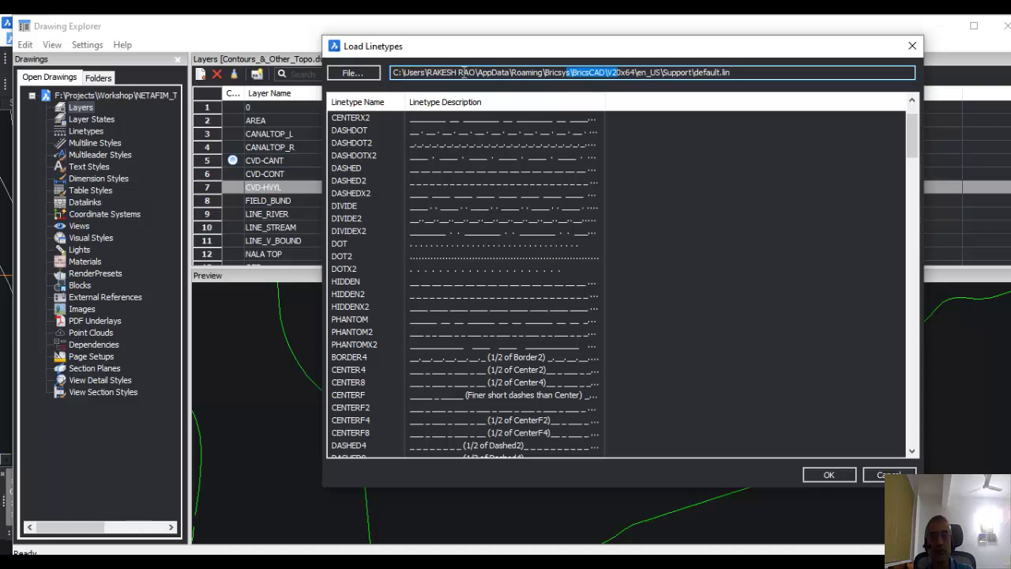
left_click_drag(475, 72, 427, 74)
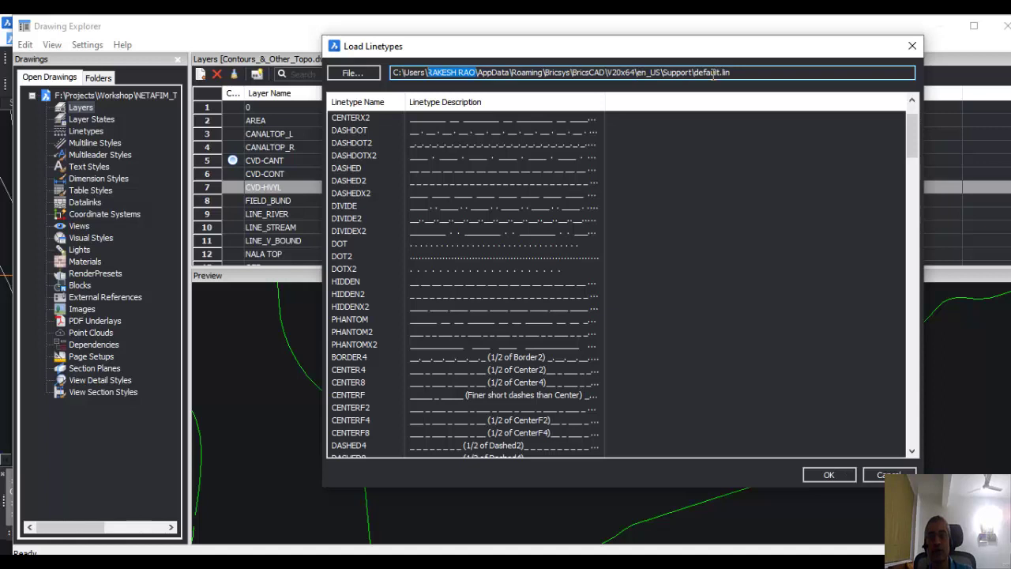
left_click_drag(693, 72, 735, 72)
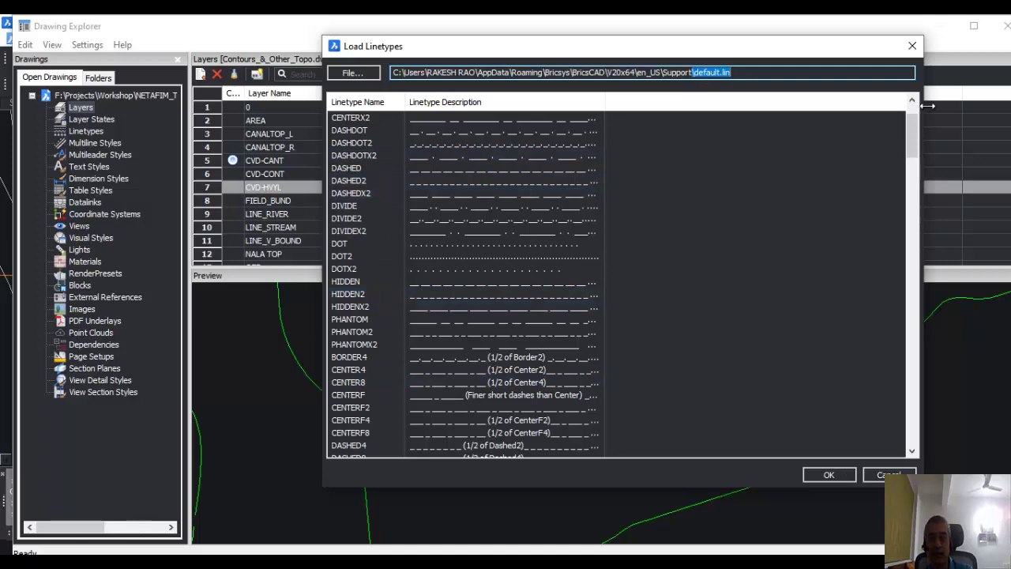
left_click_drag(913, 134, 915, 194)
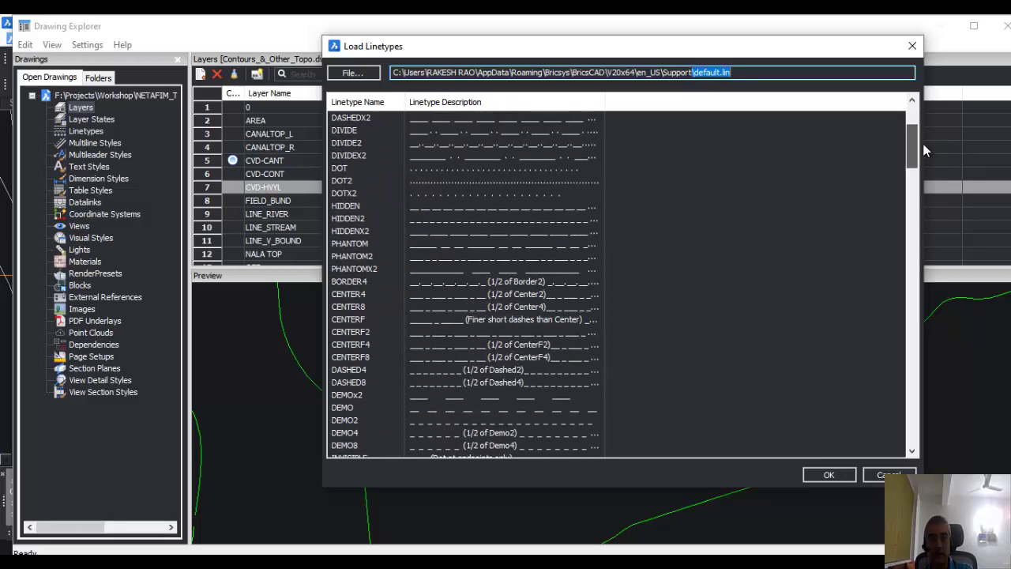
scroll(924, 151, "up", 2)
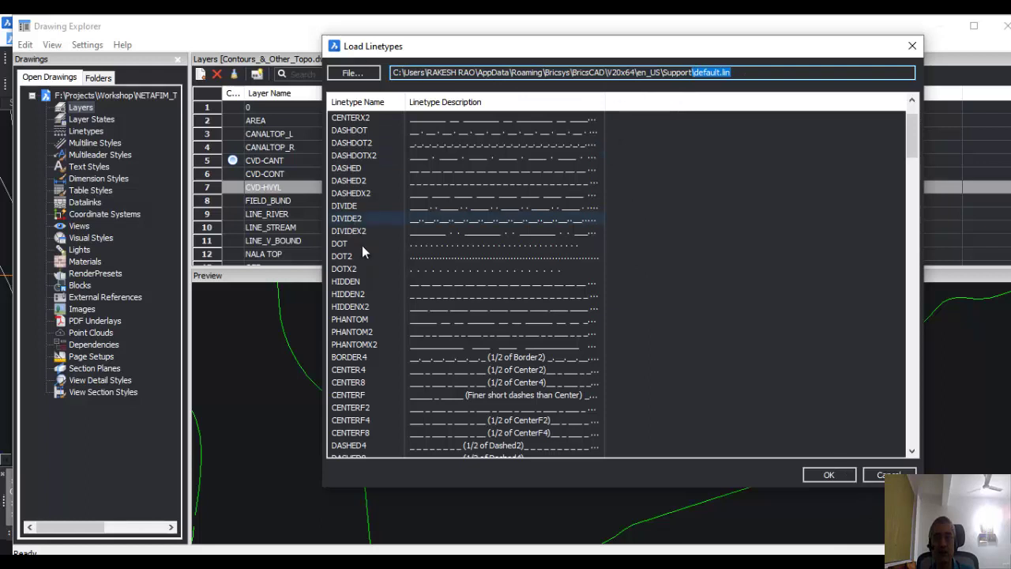
left_click(830, 474)
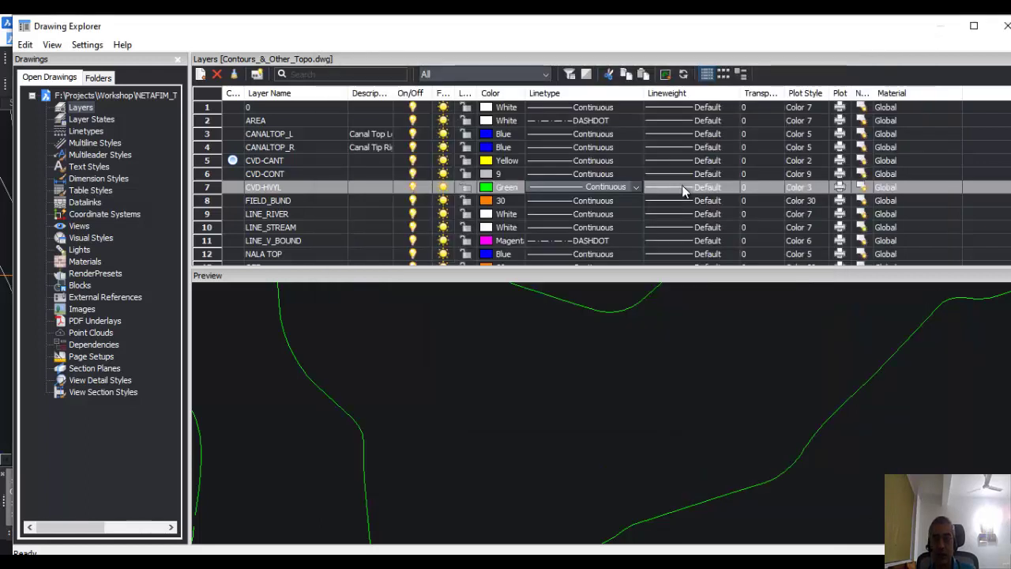
- View the lineweight and transparency choices of the CVD-HVYL layer without choosing any
left_click(683, 189)
left_click(732, 187)
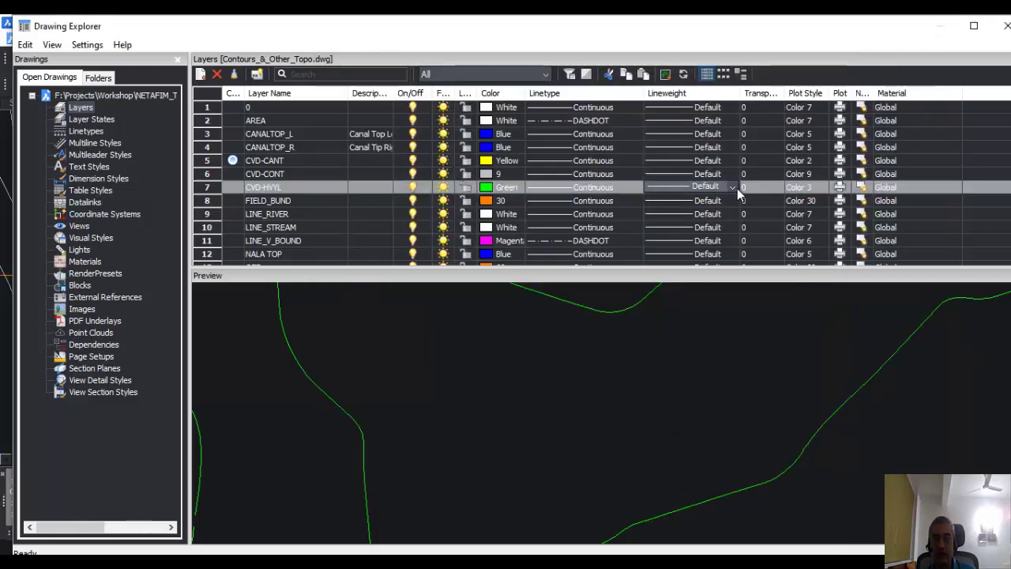
left_click(736, 187)
mouse_move(740, 222)
left_mouse_down()
mouse_move(721, 308)
mouse_move(726, 225)
left_mouse_up()
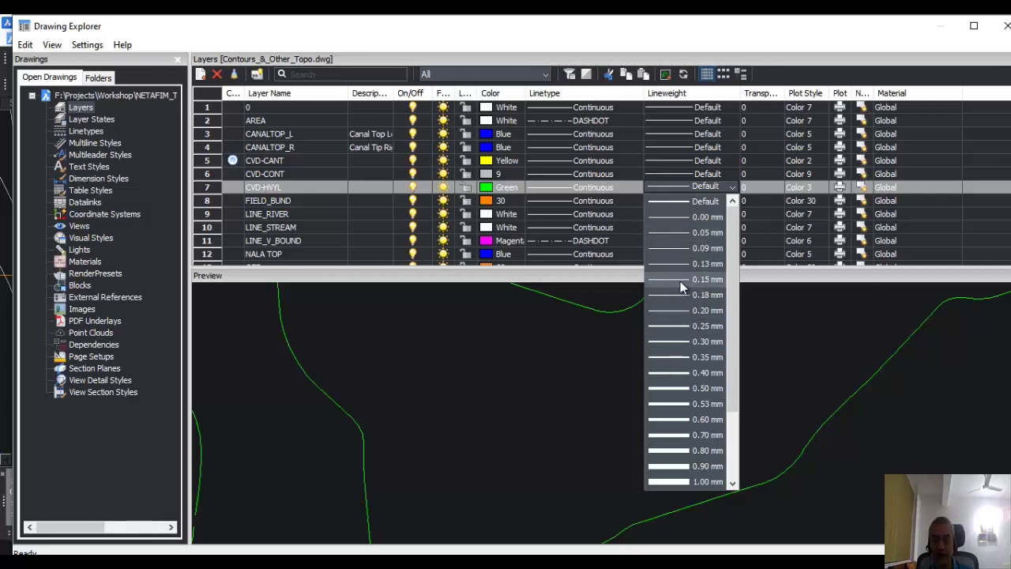
left_click(777, 188)
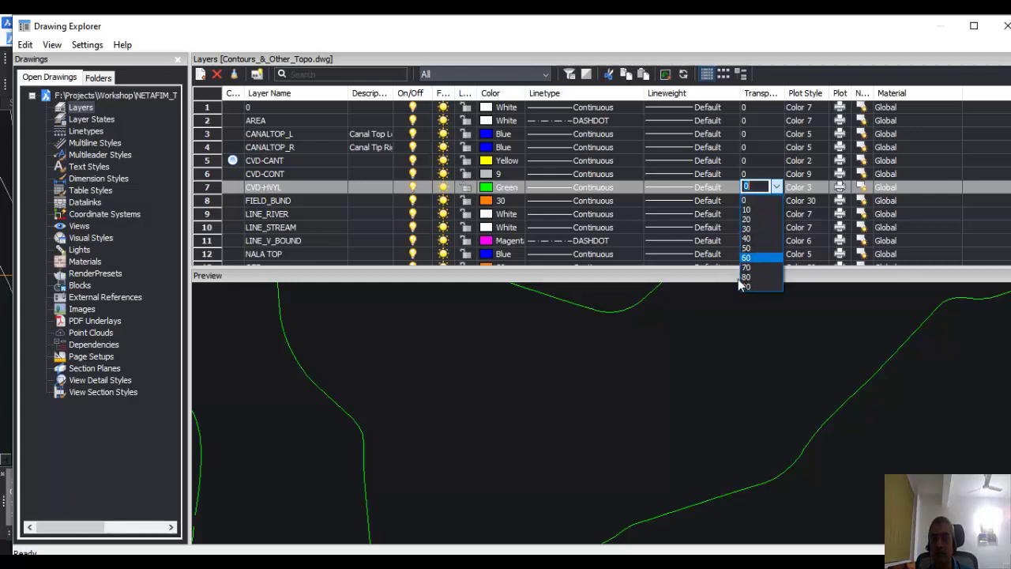
left_click(774, 345)
- Check the CVD-HVYL layer's plot settings with the Plot and New VP columns widened, and close the Drawing Explorer
left_click(826, 191)
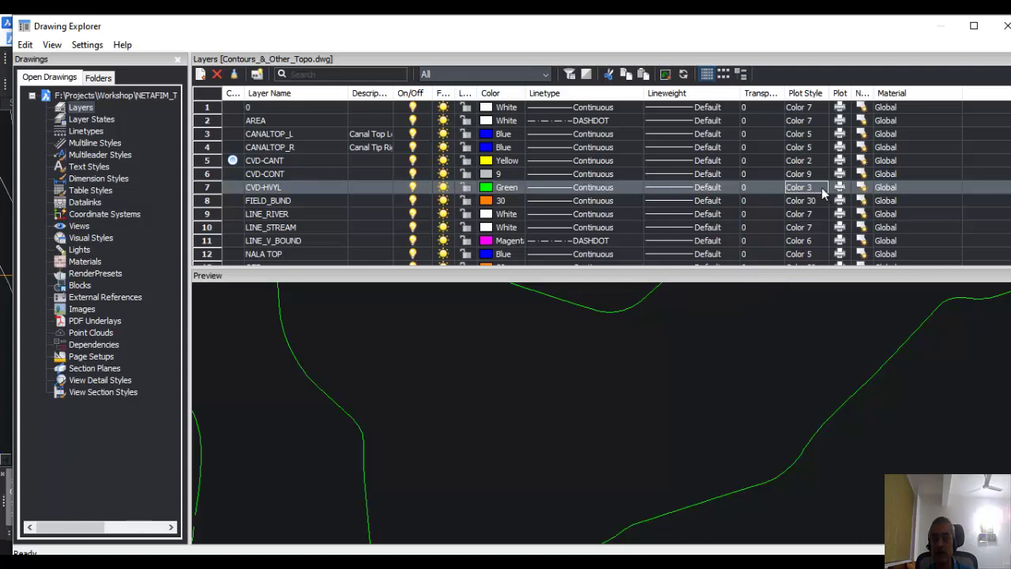
left_click_drag(872, 92, 889, 85)
left_click(859, 188)
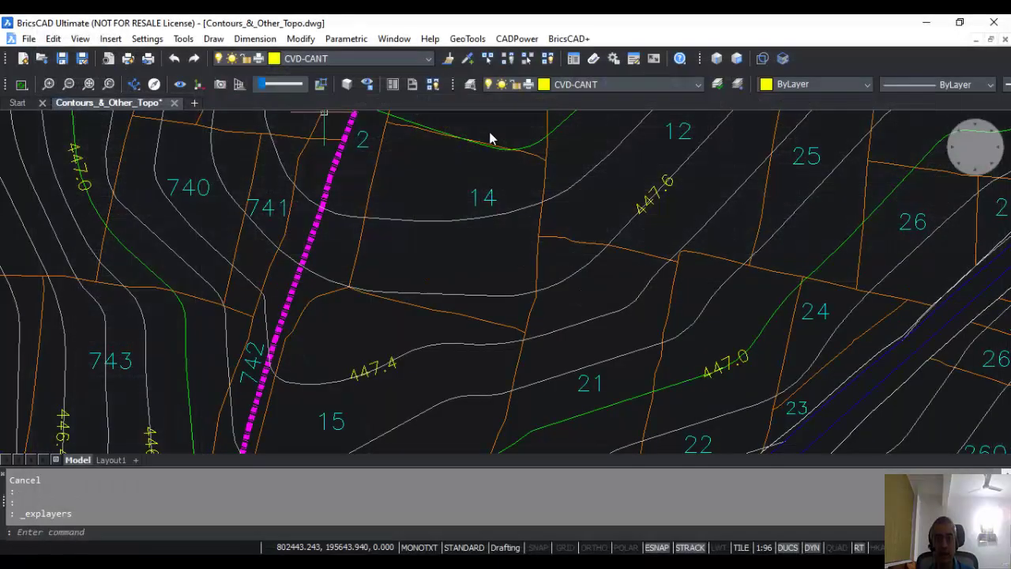
left_click(1006, 26)
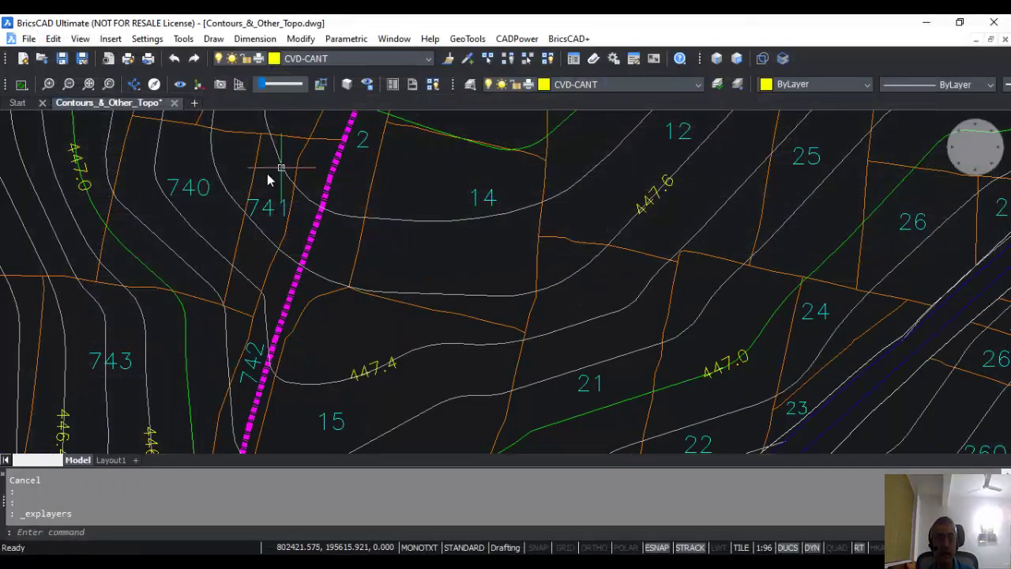
- Reopen the Drawing Explorer at the drawing's layers
scroll(235, 201, "down", 3)
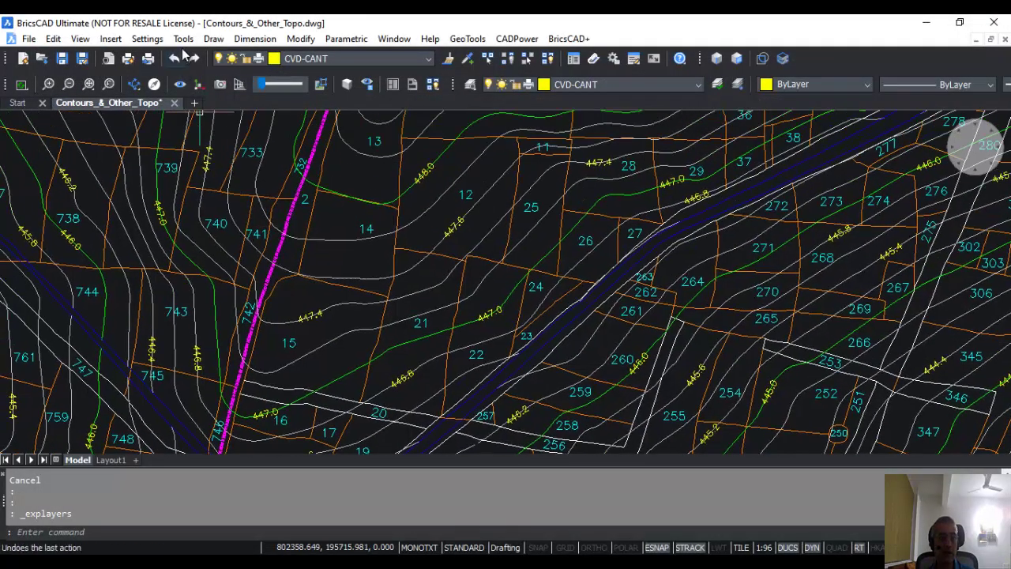
left_click(183, 39)
mouse_move(237, 43)
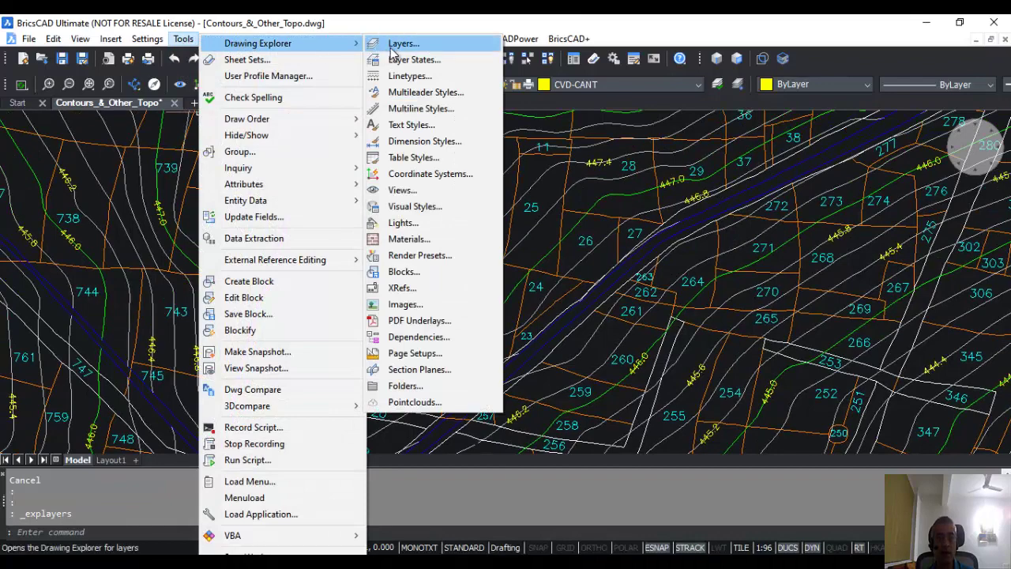
left_click(395, 46)
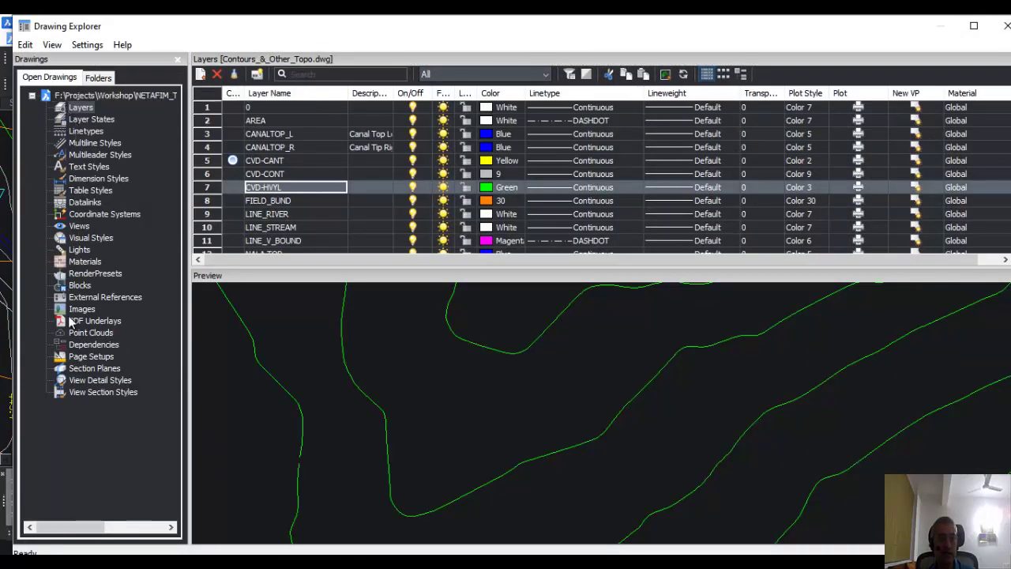
left_click(84, 108)
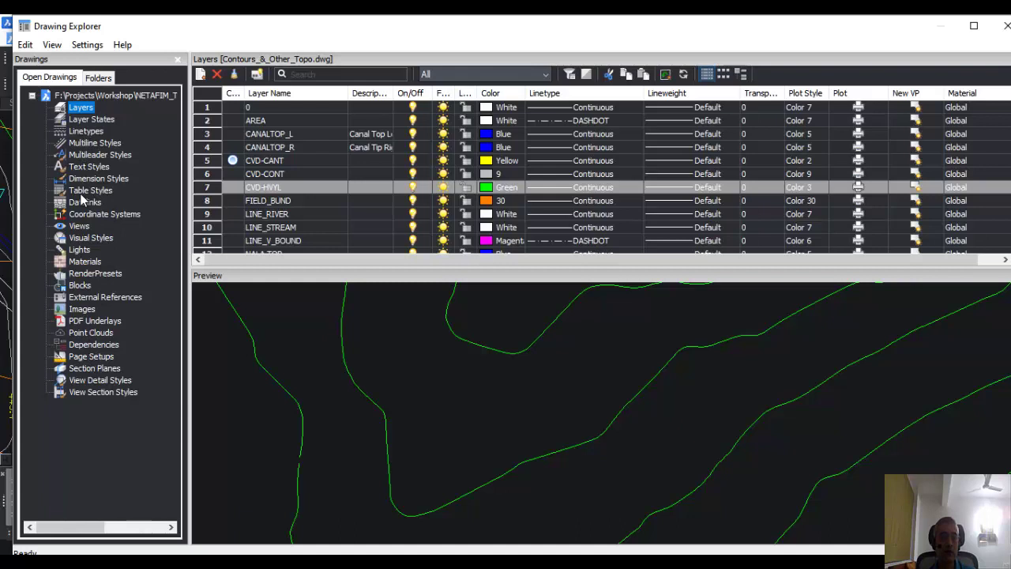
- Show the drawing's layer states and create a layer state named CONTOURS
left_click(91, 122)
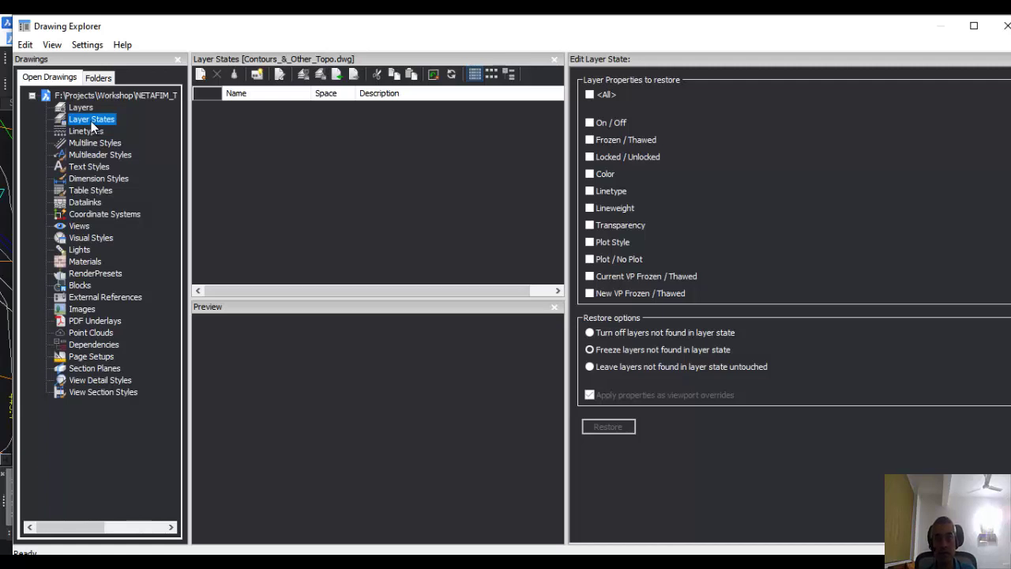
left_click(239, 106)
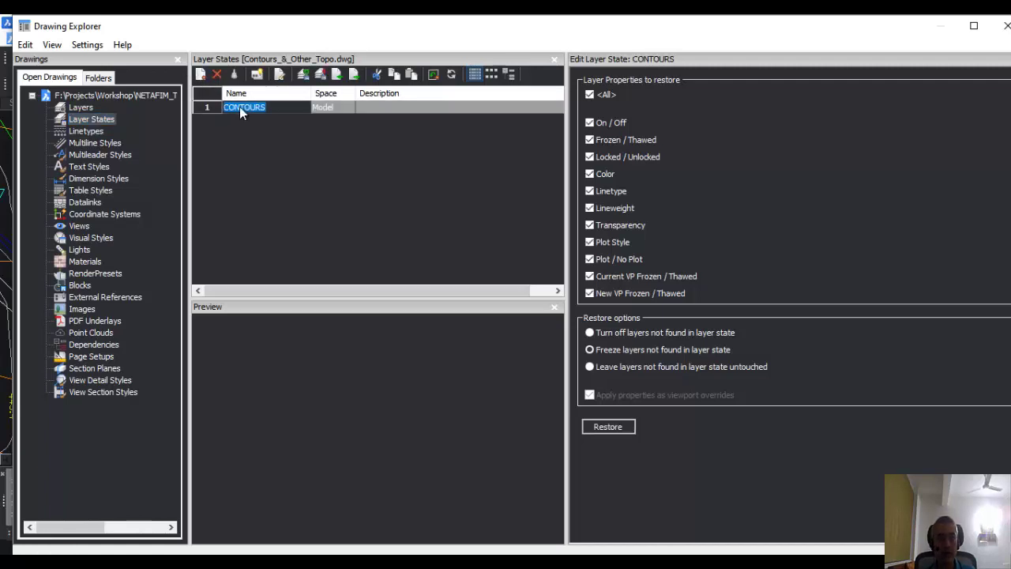
right_click(263, 111)
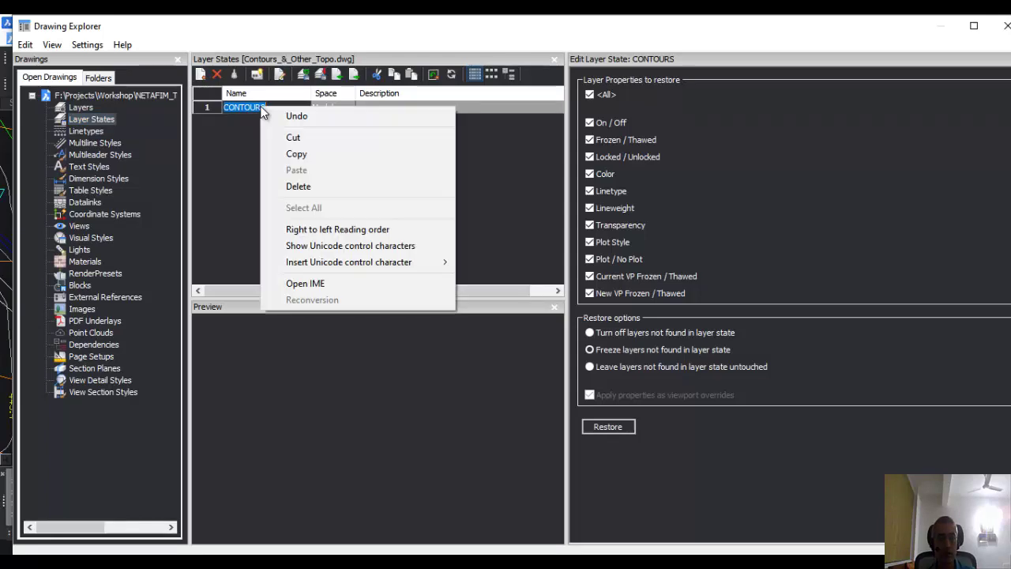
- Open the CONTOURS layer state for editing and make CVD-CONT its current layer
left_click(280, 74)
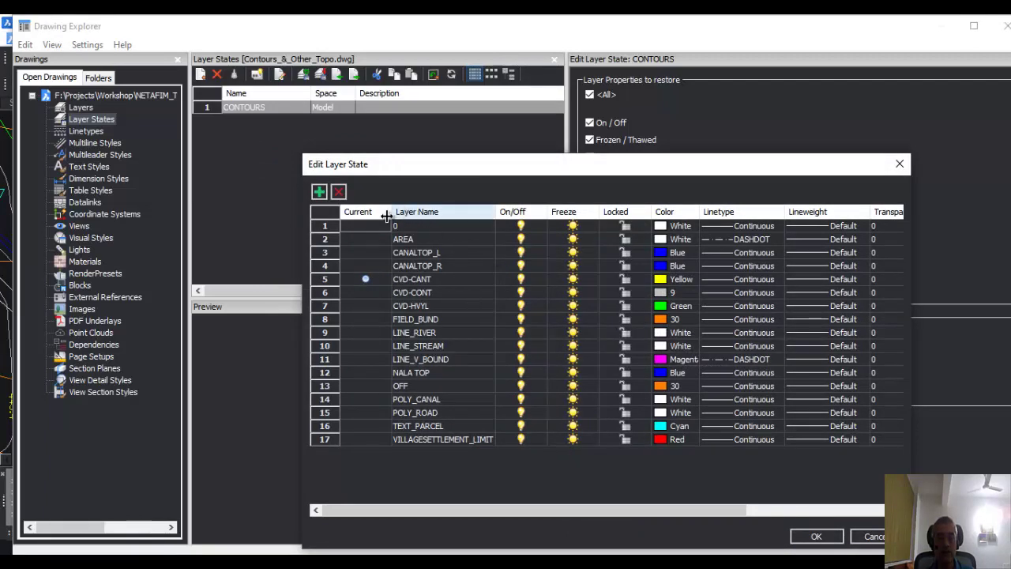
left_click_drag(461, 170, 422, 150)
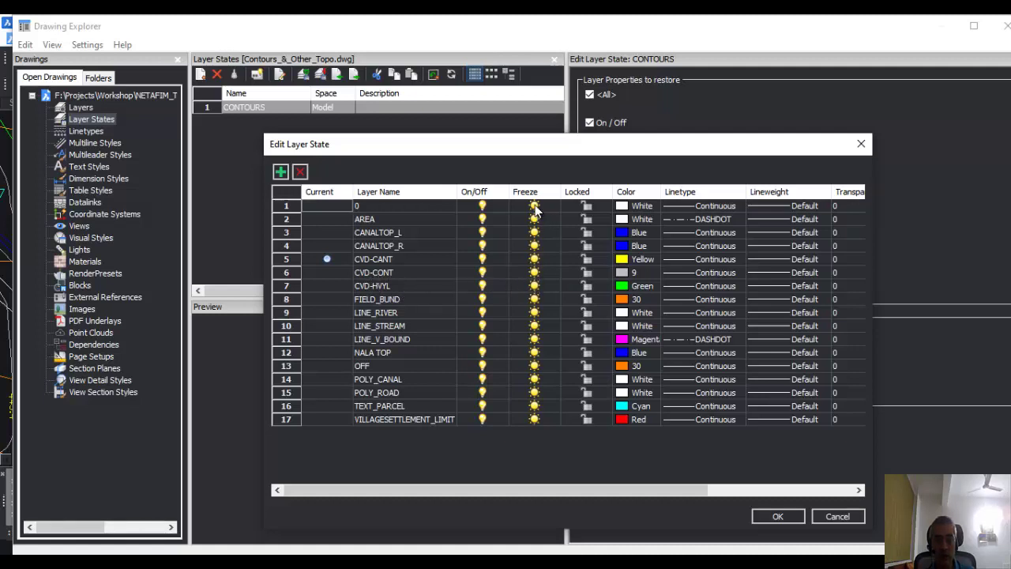
left_click(335, 271)
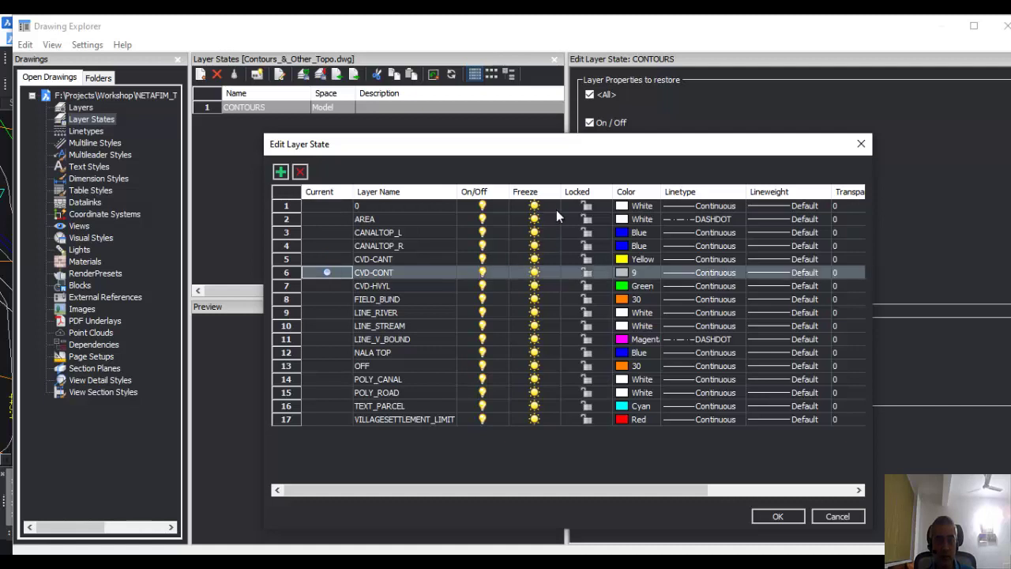
- Freeze every layer in the CONTOURS state except CVD-CANT, CVD-CONT and CVD-HVYL
left_click(535, 207)
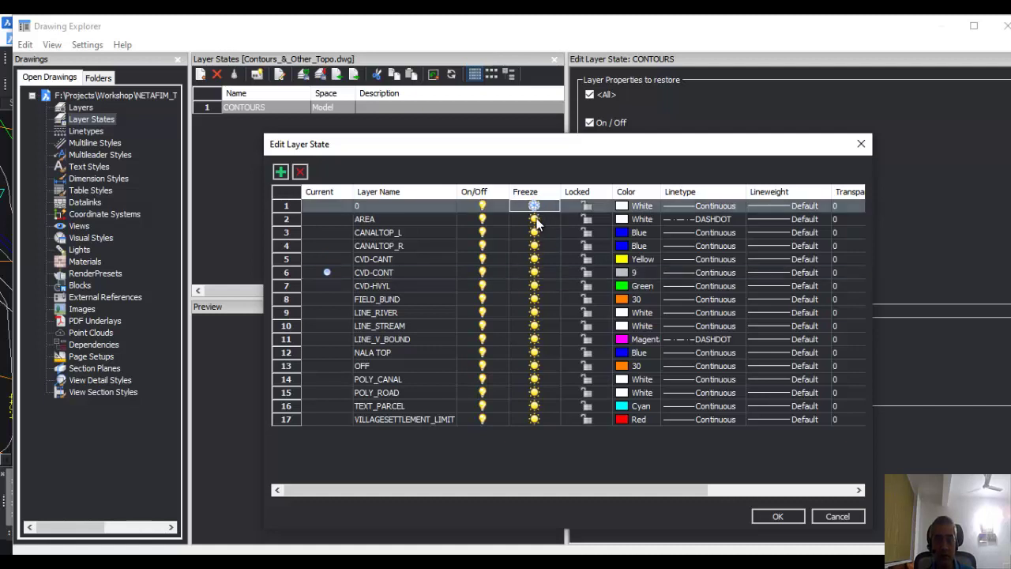
left_click(535, 219)
left_click(534, 232)
left_click(535, 245)
left_click(535, 259)
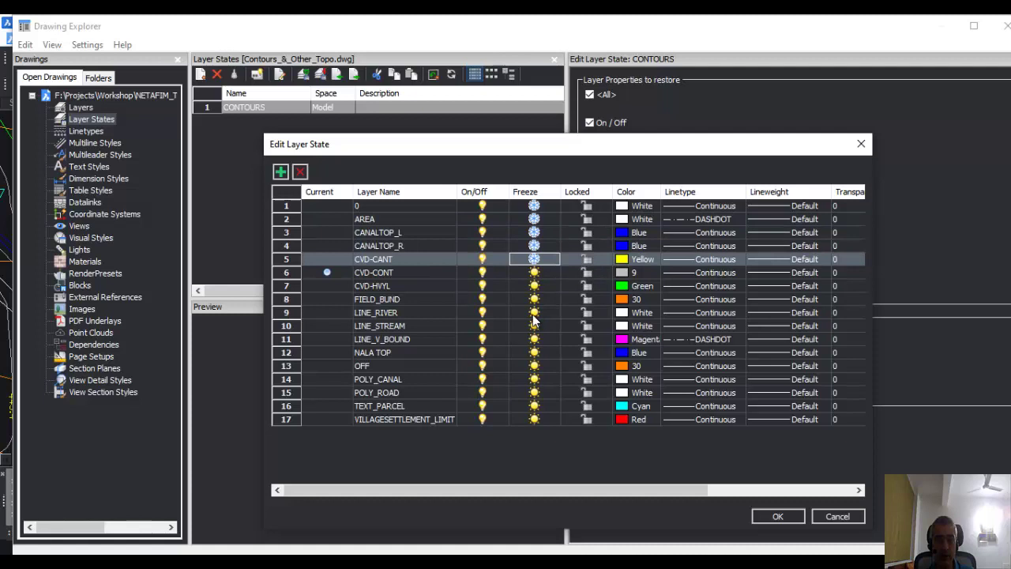
left_click_drag(535, 299, 535, 419)
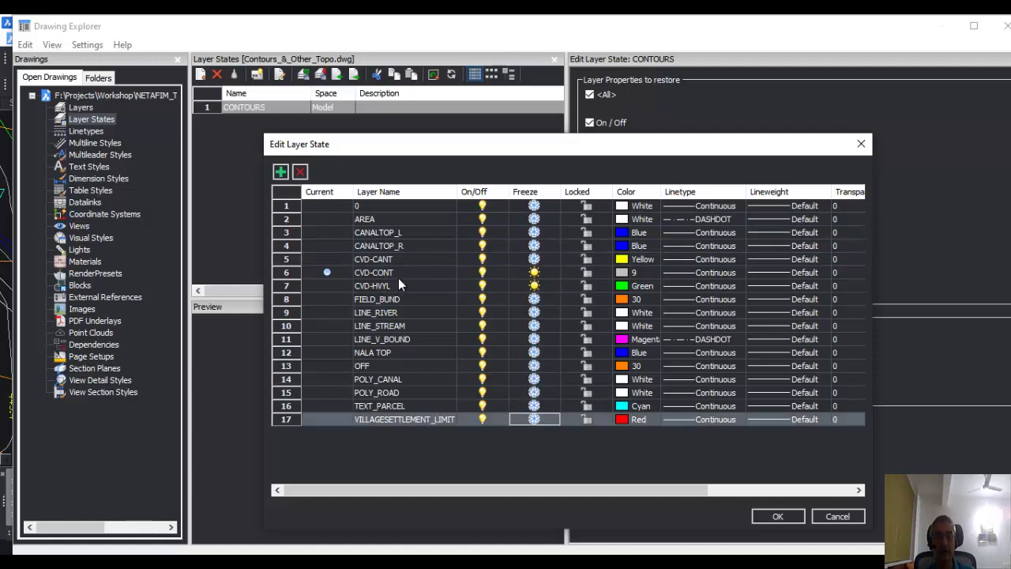
left_click(534, 259)
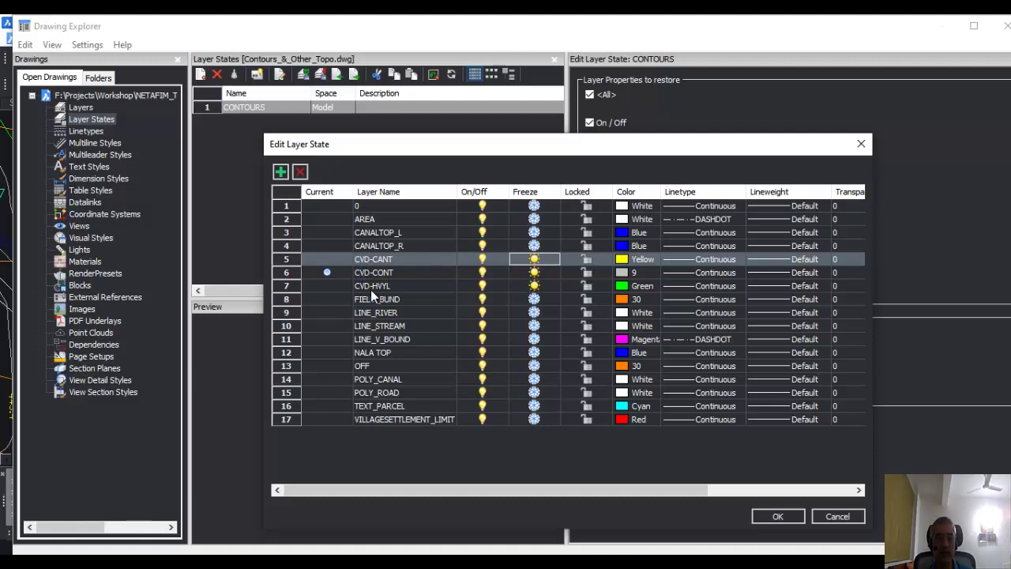
- Accept the CONTOURS layer state edits and create a second layer state named NOCONTOURS
left_click(775, 515)
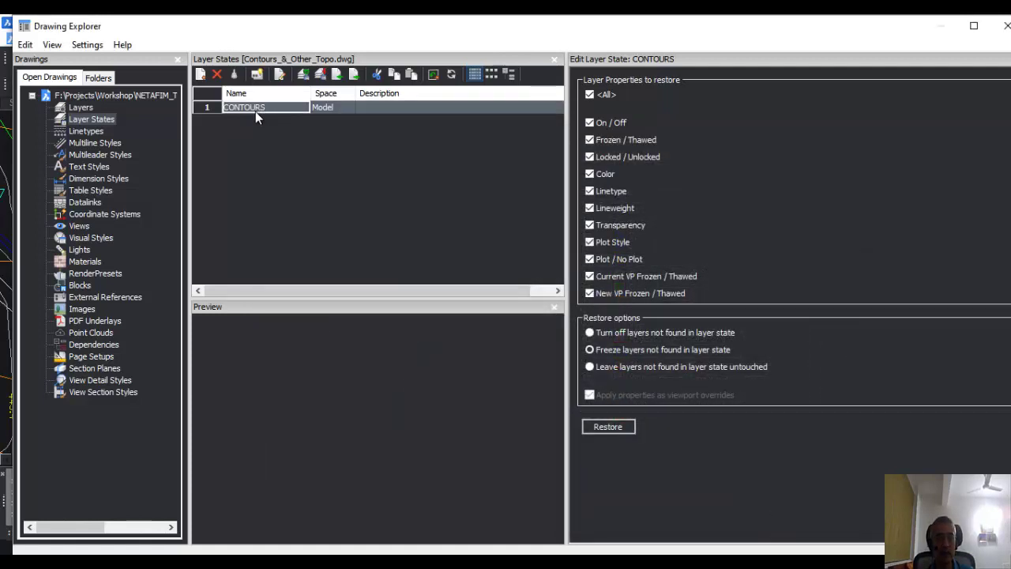
left_click(200, 73)
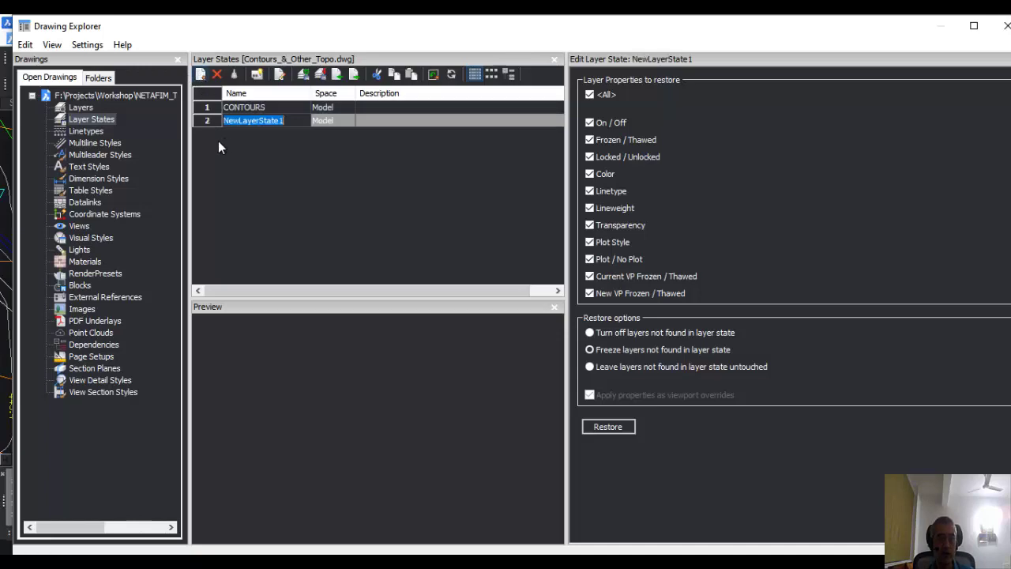
type("NOCONTOURS")
key("Return")
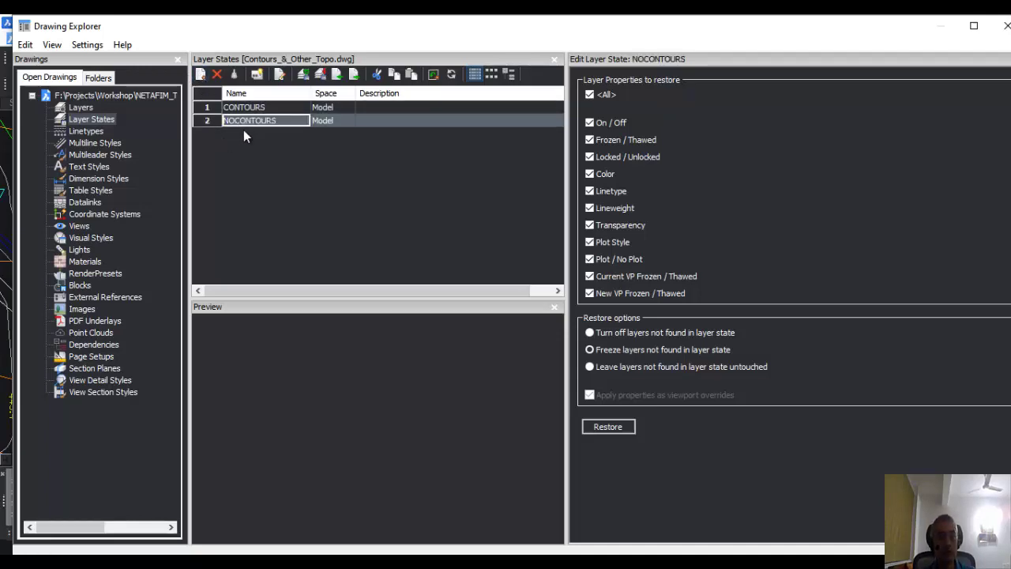
- Edit the NOCONTOURS layer state so layer 0 is current and CVD-CANT, CVD-CONT and CVD-HVYL are frozen, and close the Drawing Explorer
right_click(243, 117)
left_click(276, 180)
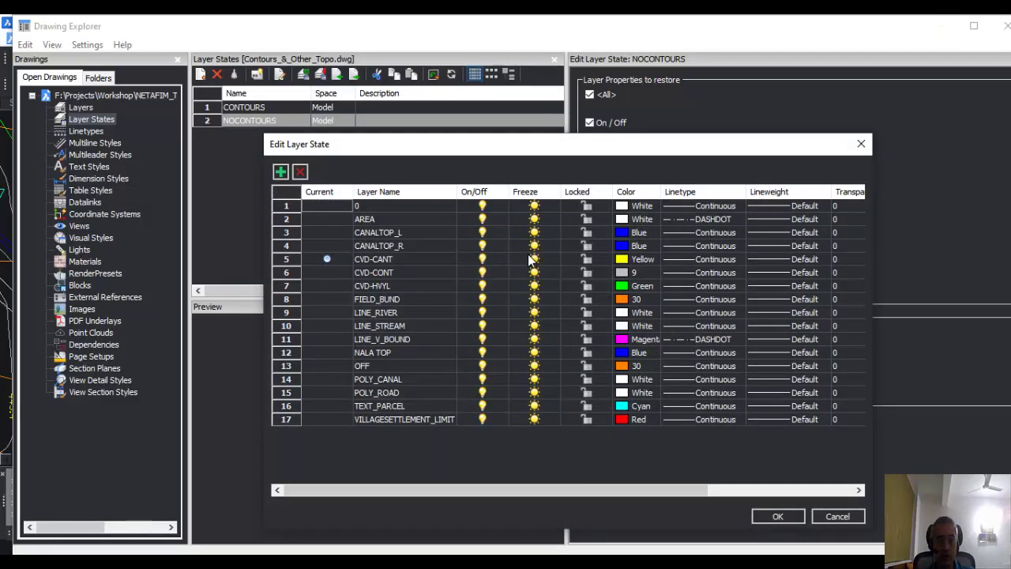
left_click(326, 206)
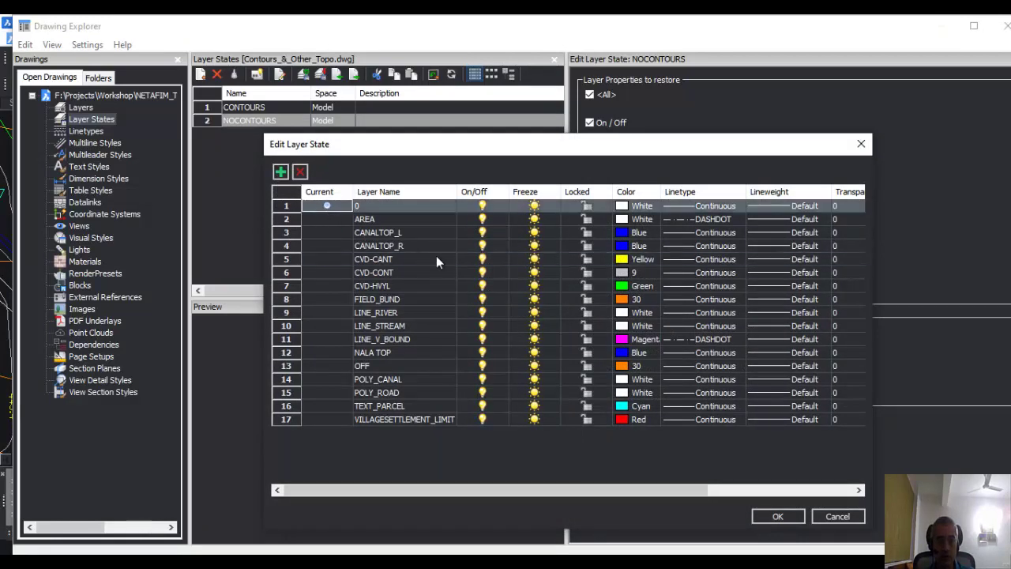
left_click(534, 259)
left_click(533, 273)
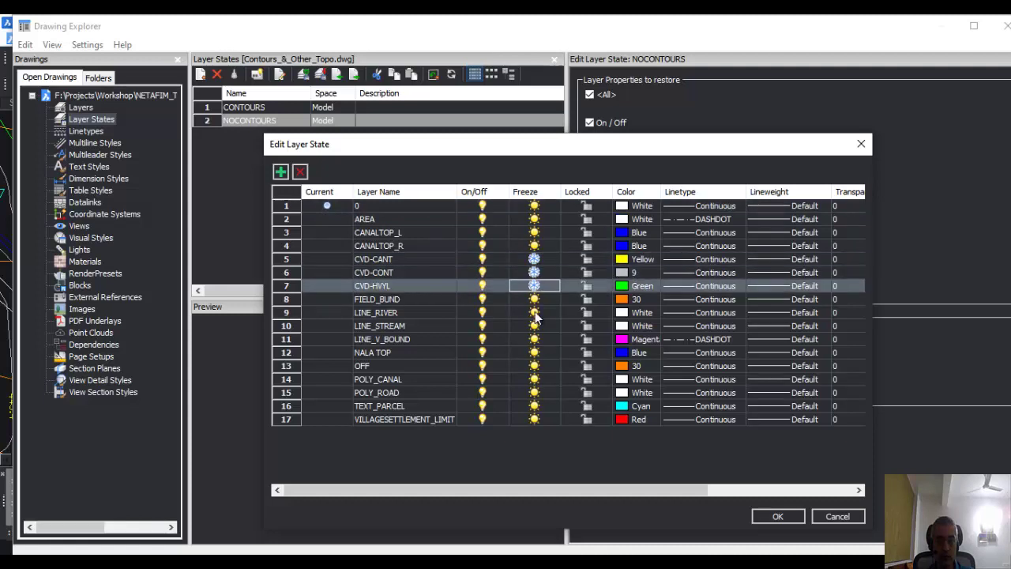
left_click(801, 515)
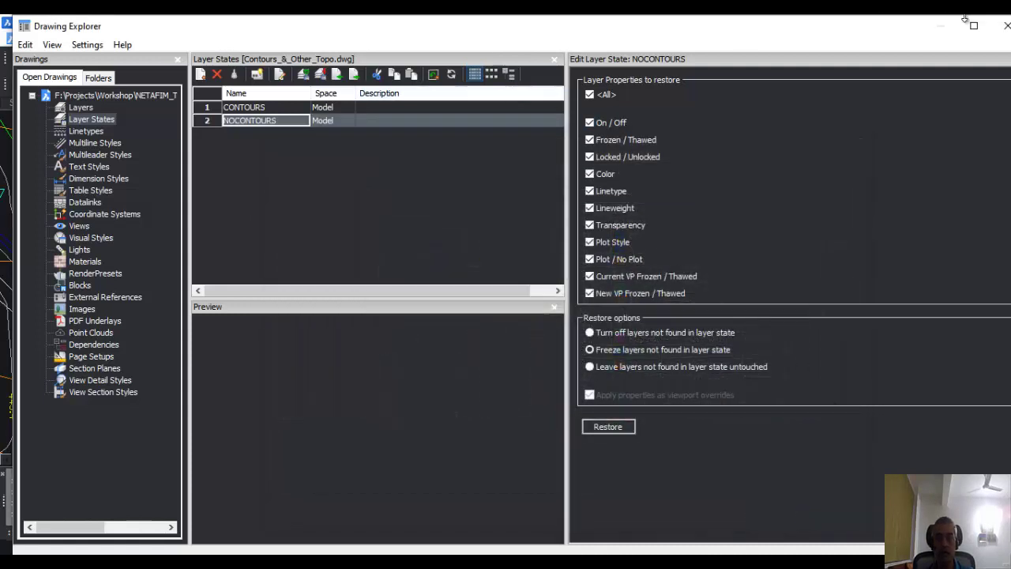
left_click(1006, 26)
- Restore the CONTOURS layer state from the drawing's layer states and return to the drawing
scroll(361, 288, "down", 5)
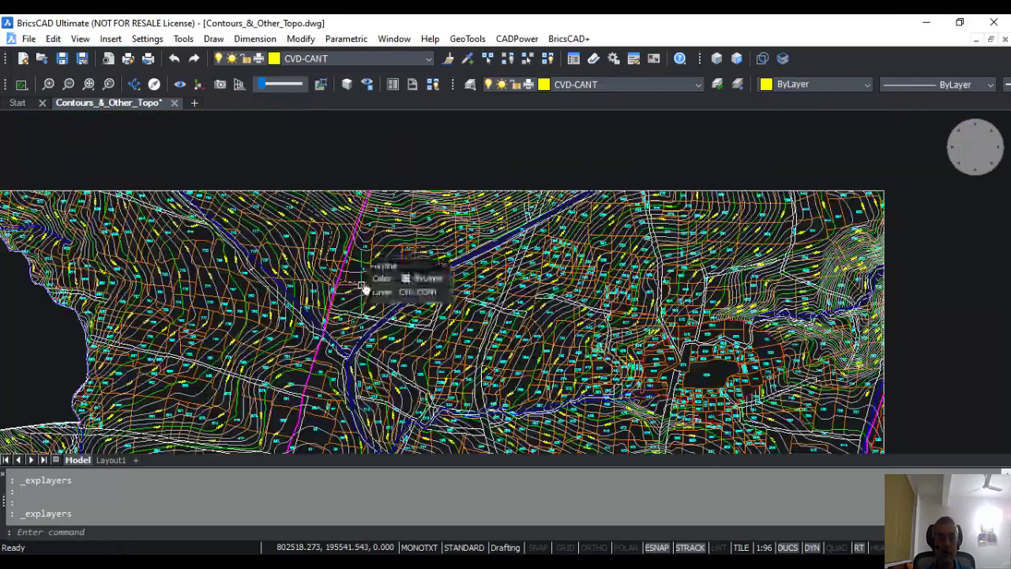
scroll(467, 176, "down", 2)
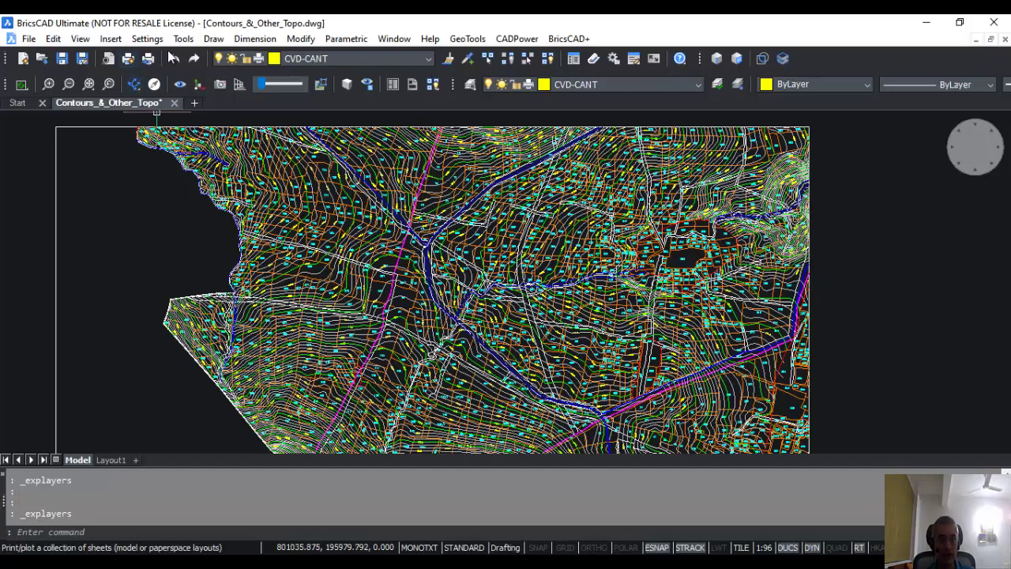
left_click(184, 39)
mouse_move(250, 47)
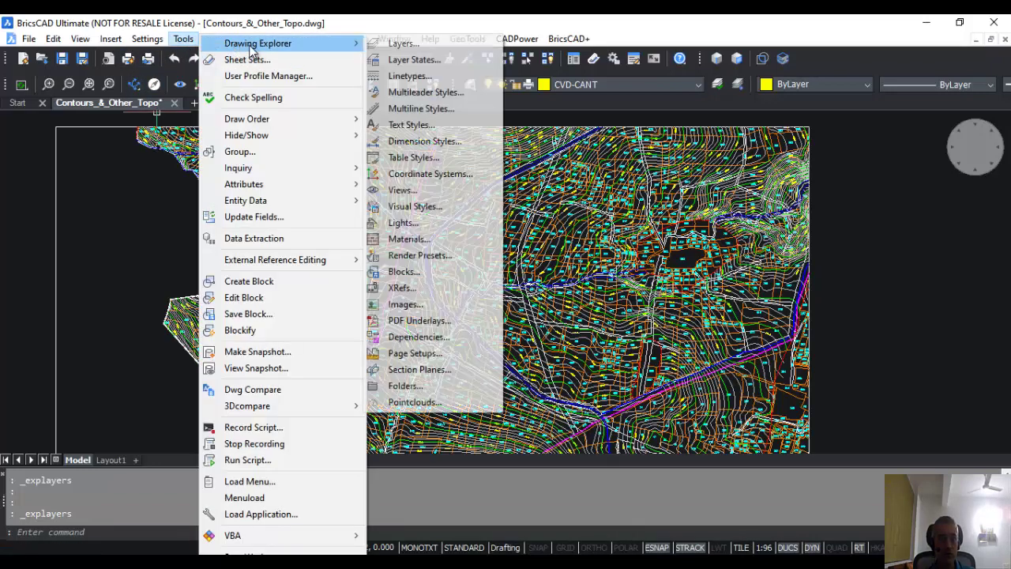
left_click(413, 60)
left_click(256, 113)
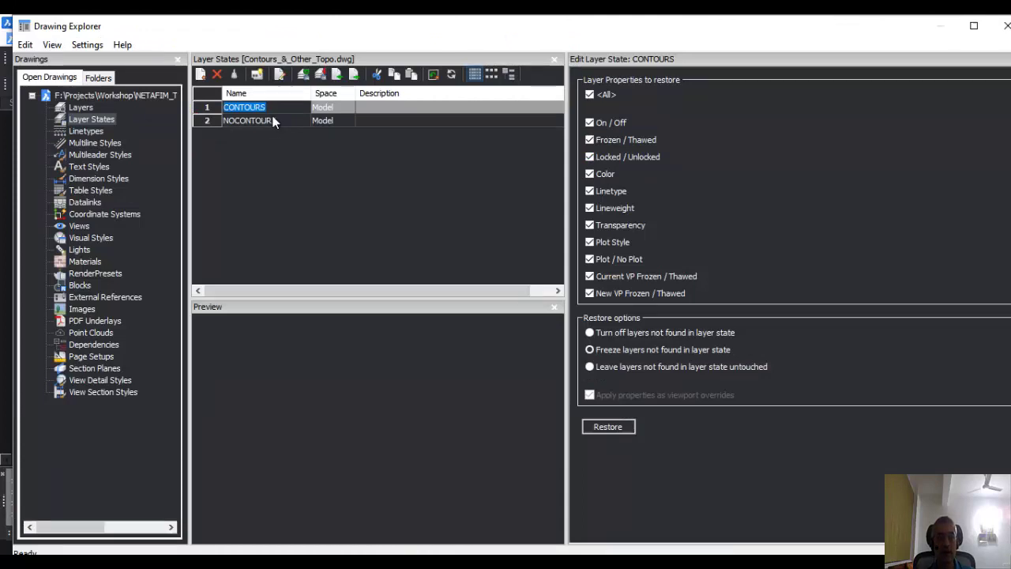
left_click(608, 428)
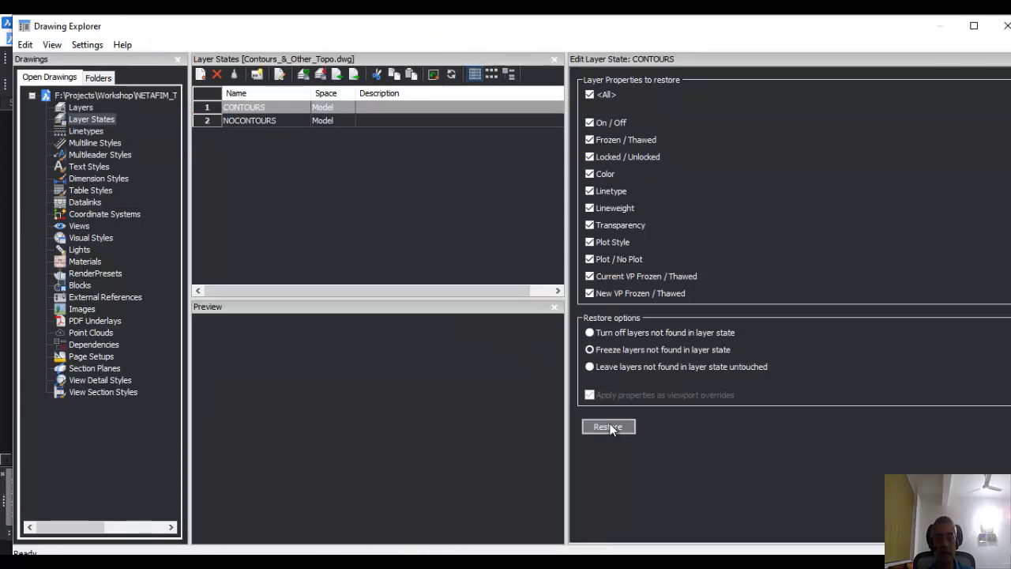
left_click(1006, 35)
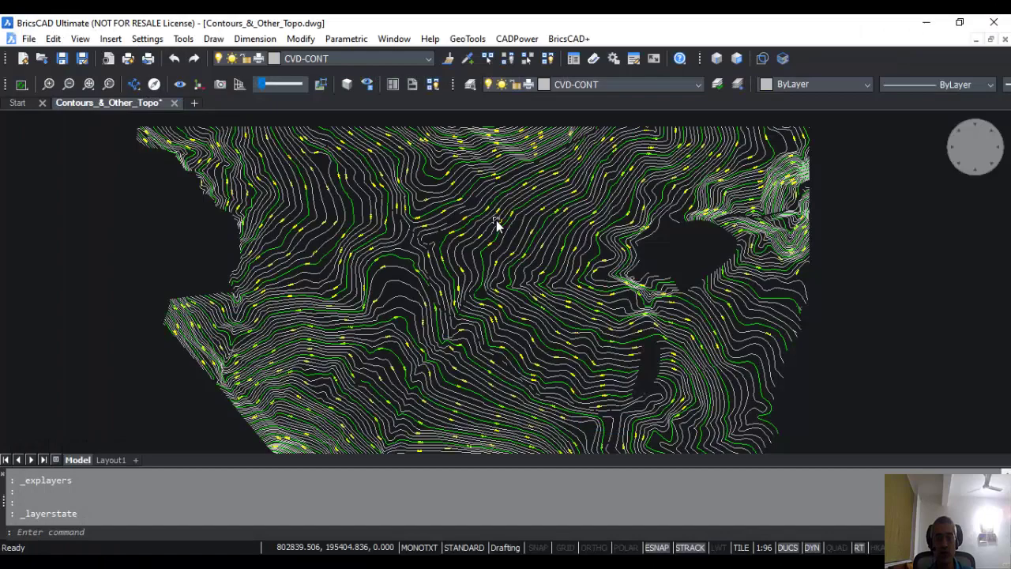
- Inspect the contours in the drawing and restore the NOCONTOURS layer state from the drawing's layer states
scroll(496, 219, "up", 3)
scroll(496, 220, "down", 4)
scroll(496, 220, "up", 2)
scroll(496, 219, "down", 2)
left_click(339, 113)
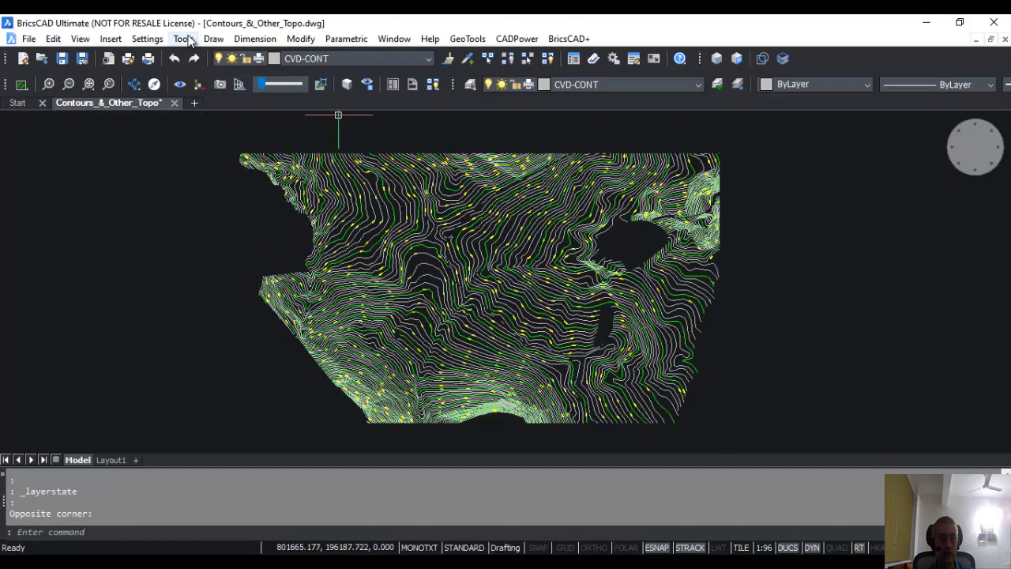
left_click(183, 38)
mouse_move(314, 44)
left_click(414, 59)
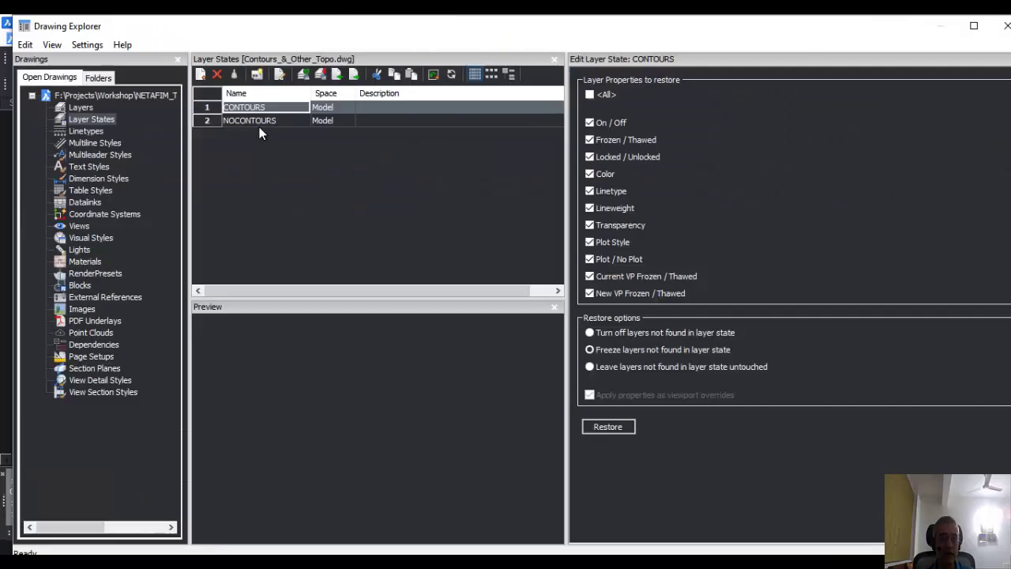
left_click(254, 119)
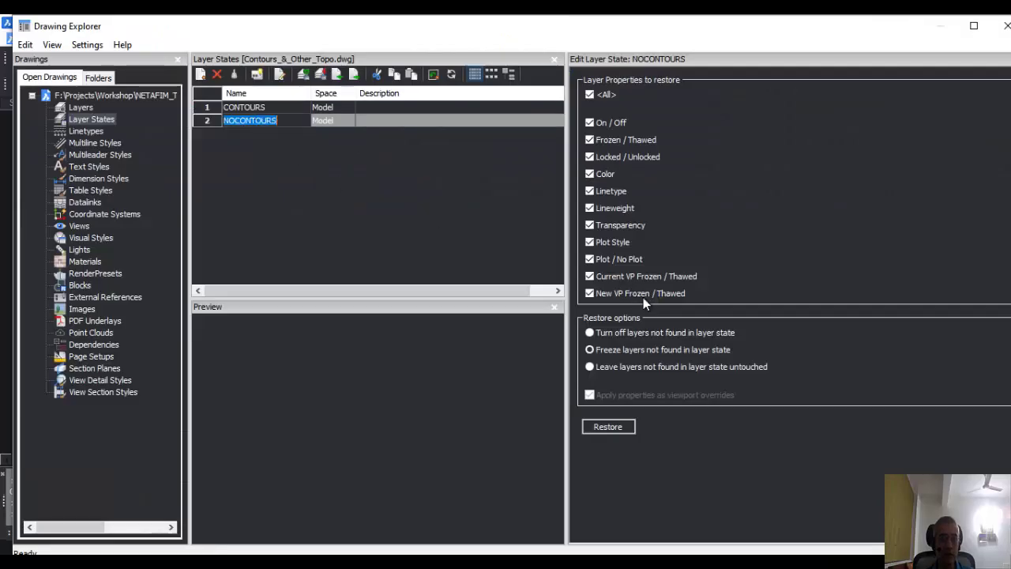
left_click(608, 426)
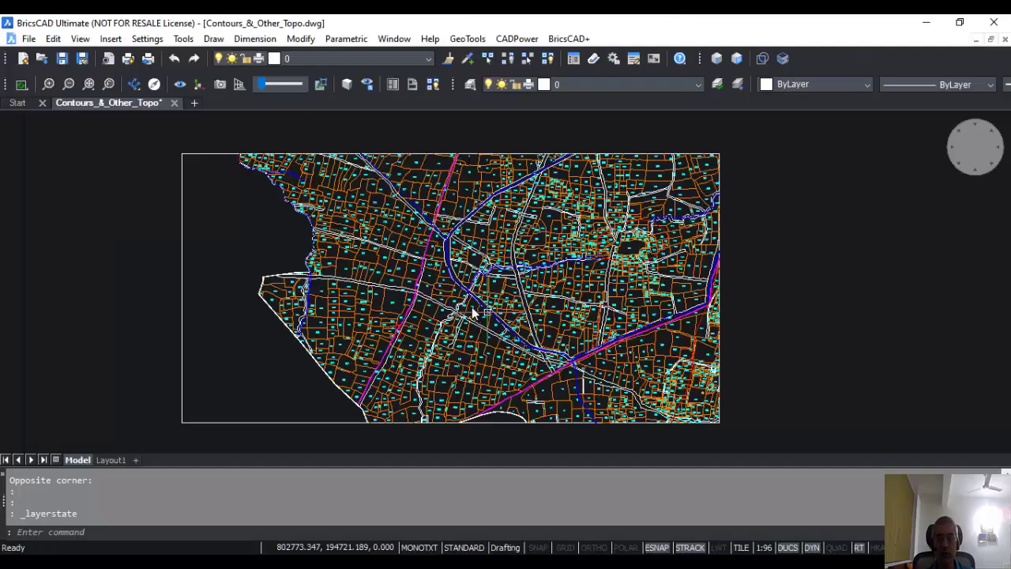
- Inspect the parcel and road linework, and check the freeze status of each layer in the drawing's layer list
scroll(445, 251, "up", 5)
scroll(445, 251, "down", 3)
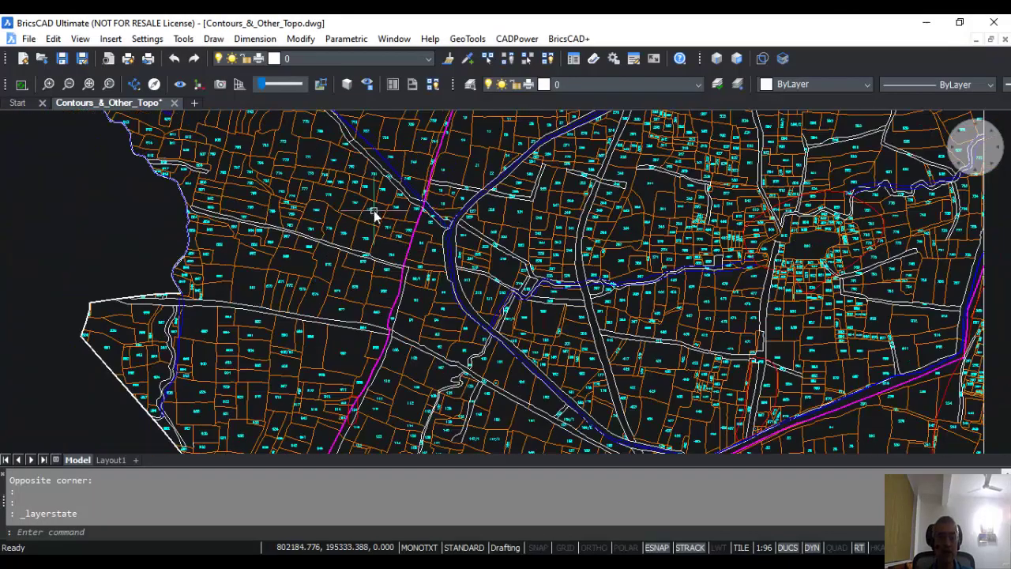
scroll(445, 251, "down", 1)
left_click(388, 57)
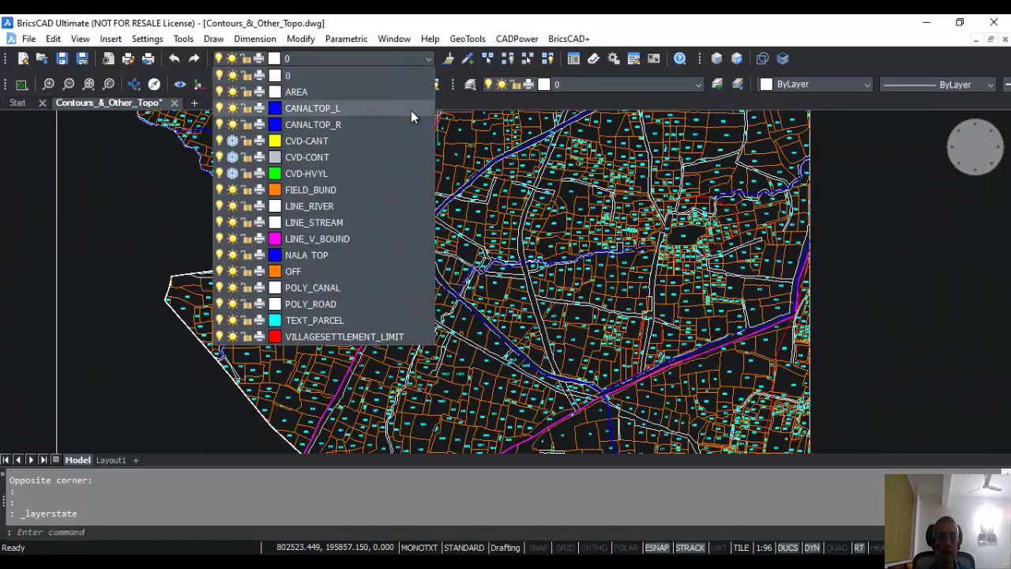
left_click(232, 141)
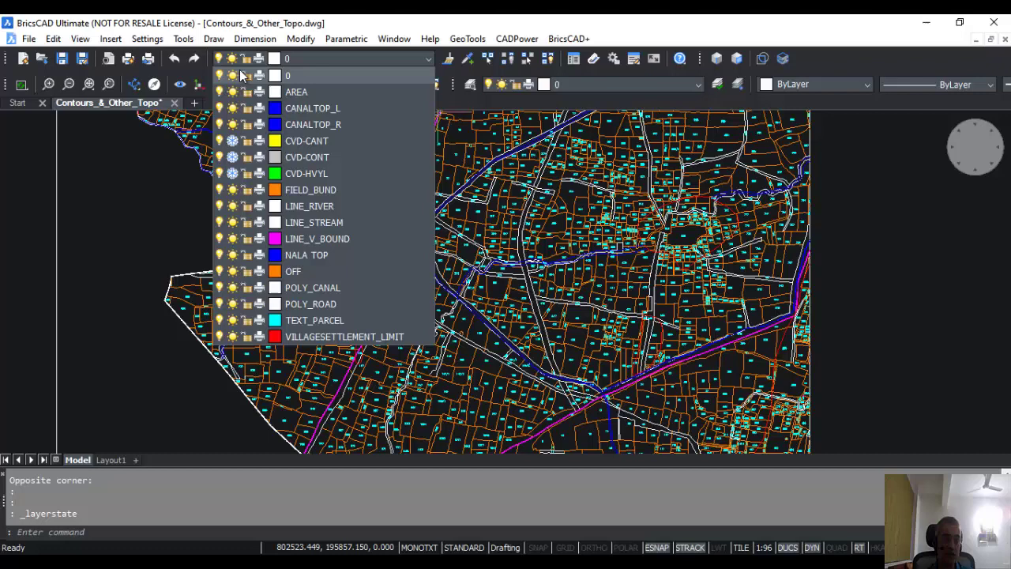
left_click(208, 340)
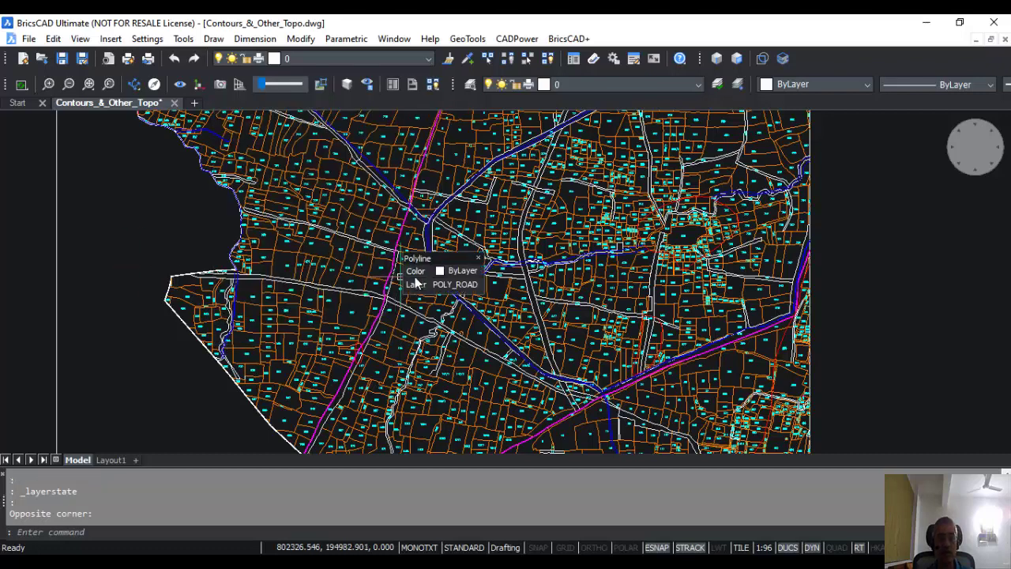
- Reopen the drawing's layer states, look at the options for the NOCONTOURS entry, and close the Drawing Explorer
middle_click_drag(304, 264, 297, 266)
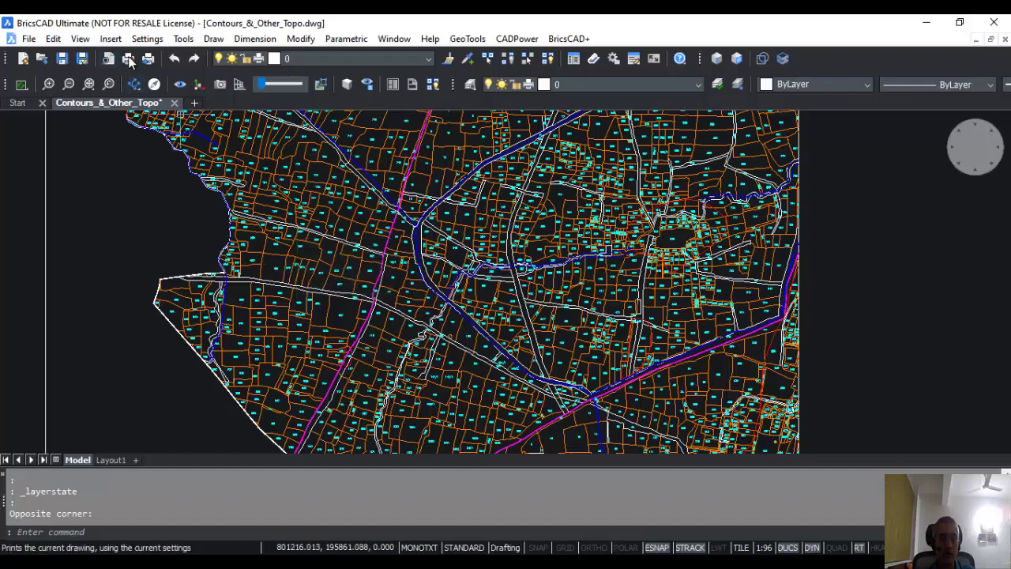
left_click(182, 39)
mouse_move(241, 44)
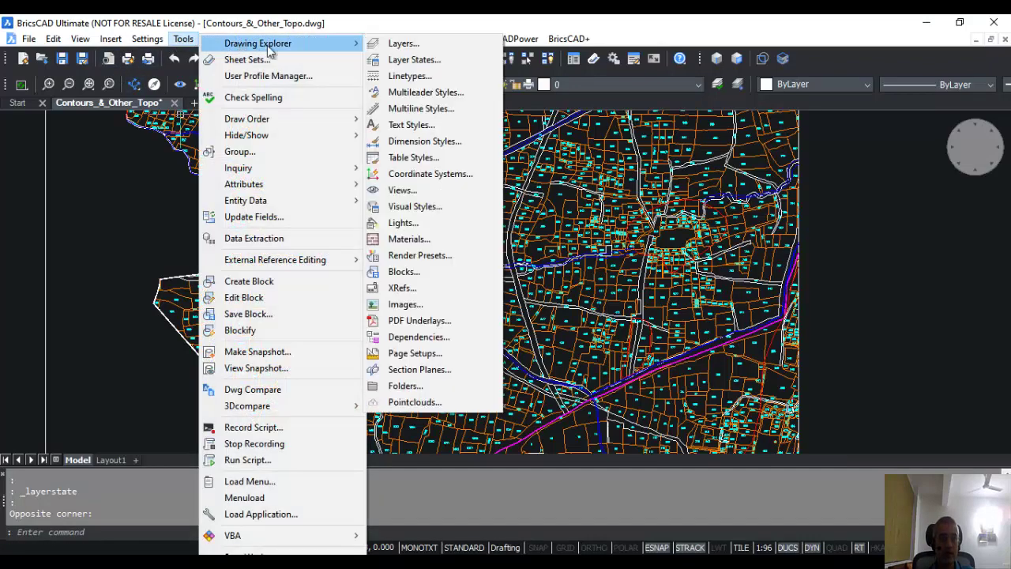
left_click(410, 61)
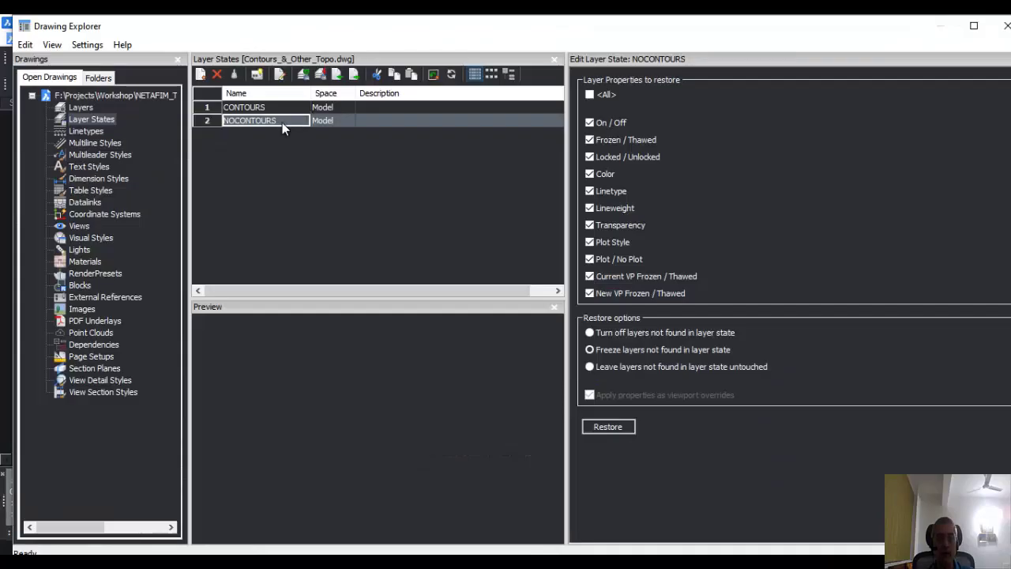
left_click(281, 124)
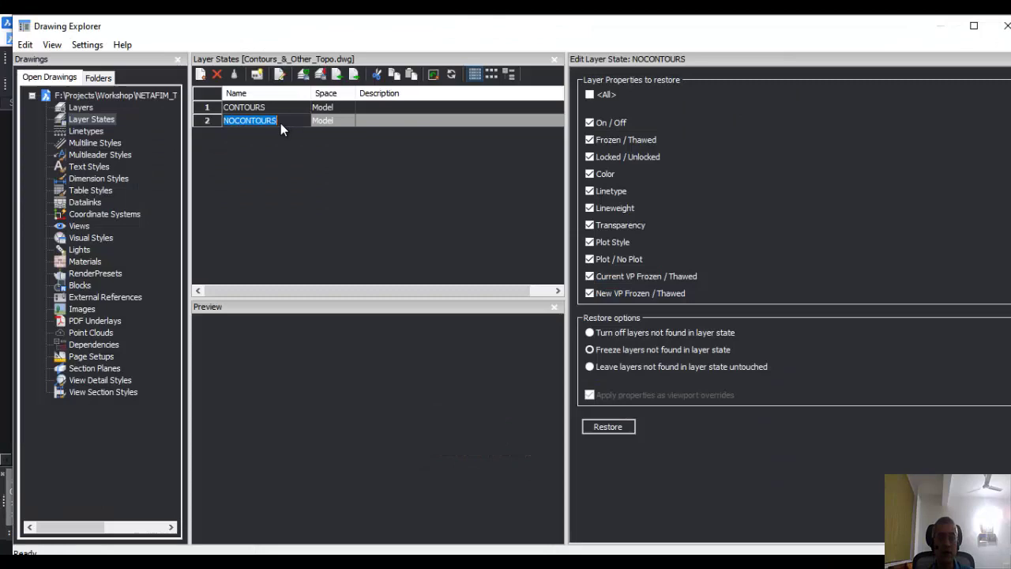
right_click(281, 123)
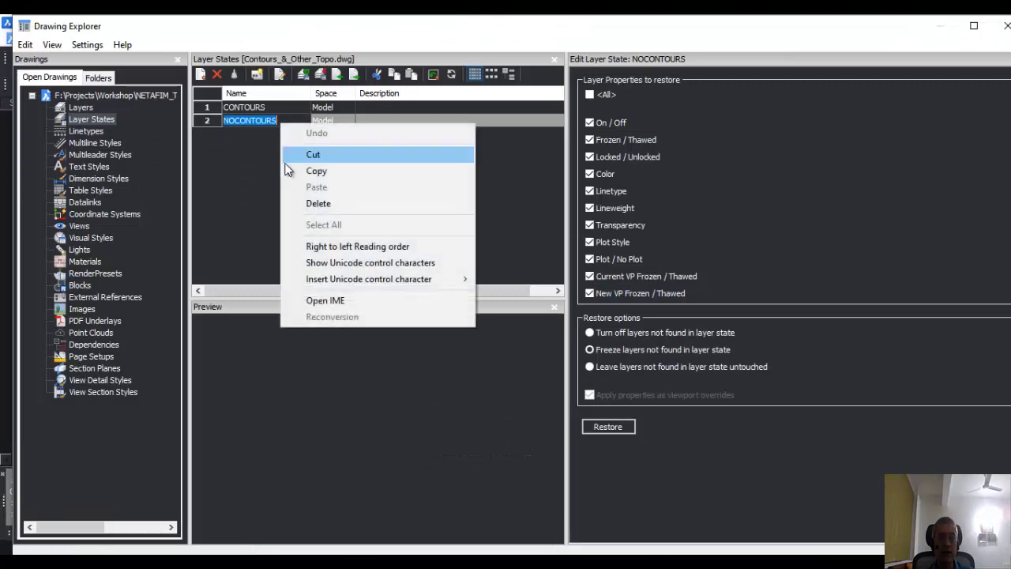
left_click(1007, 26)
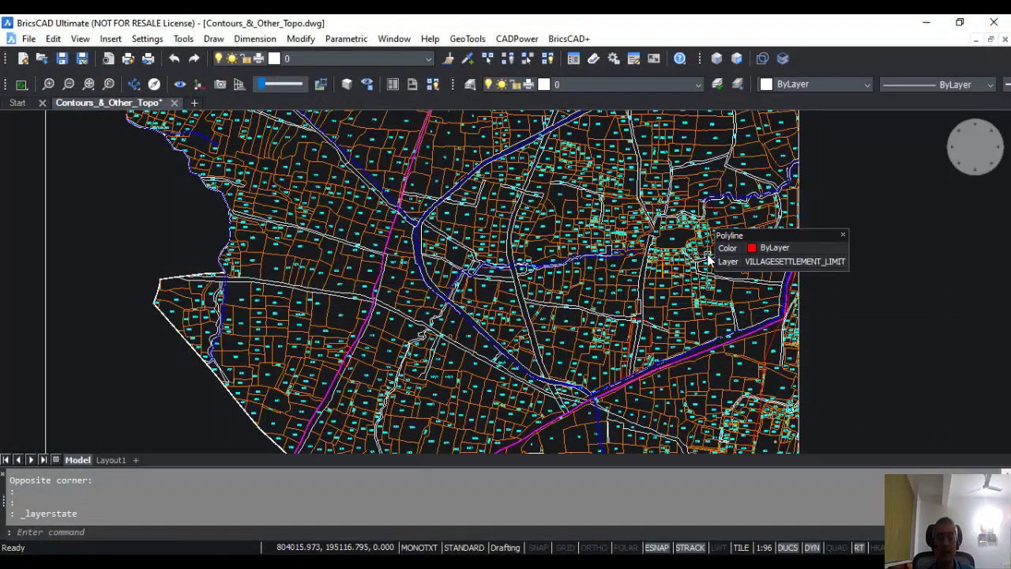